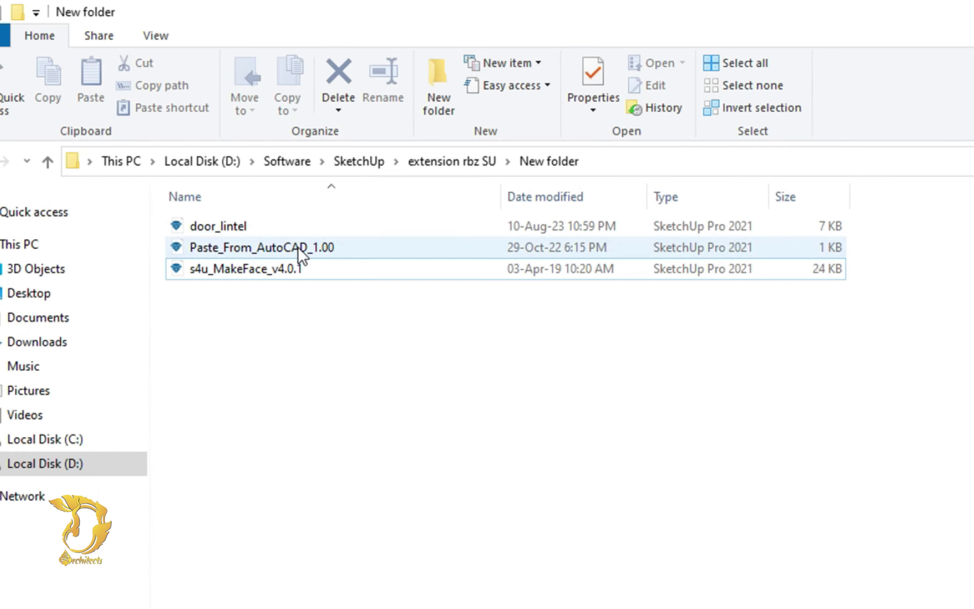
# Pick the Paste_From_AutoCAD_1.00 and s4u_MakeFace_v4.0.1 files, then crossing-select a floor plan in AutoCAD.
pyautogui.click(298, 247)
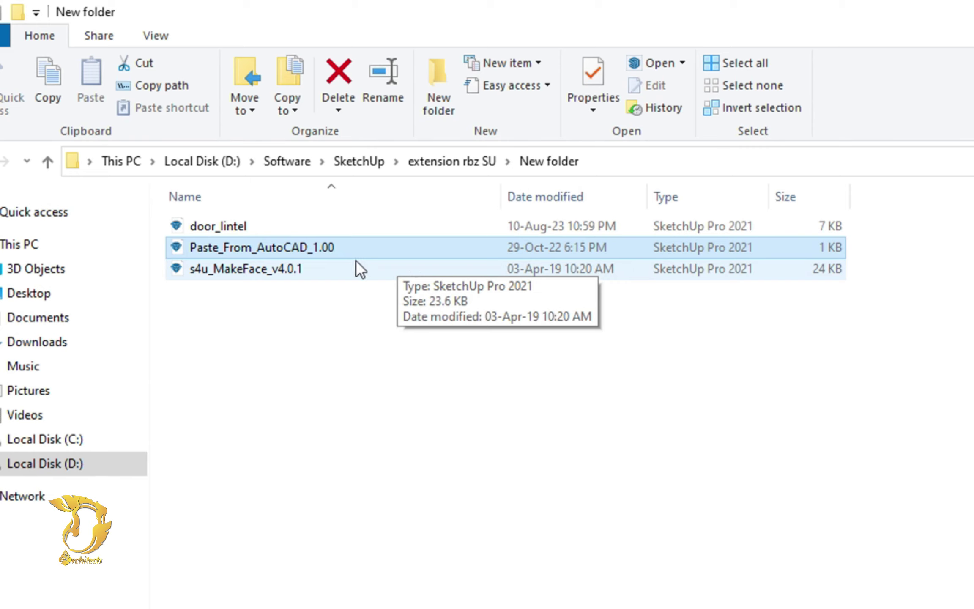
pyautogui.click(295, 271)
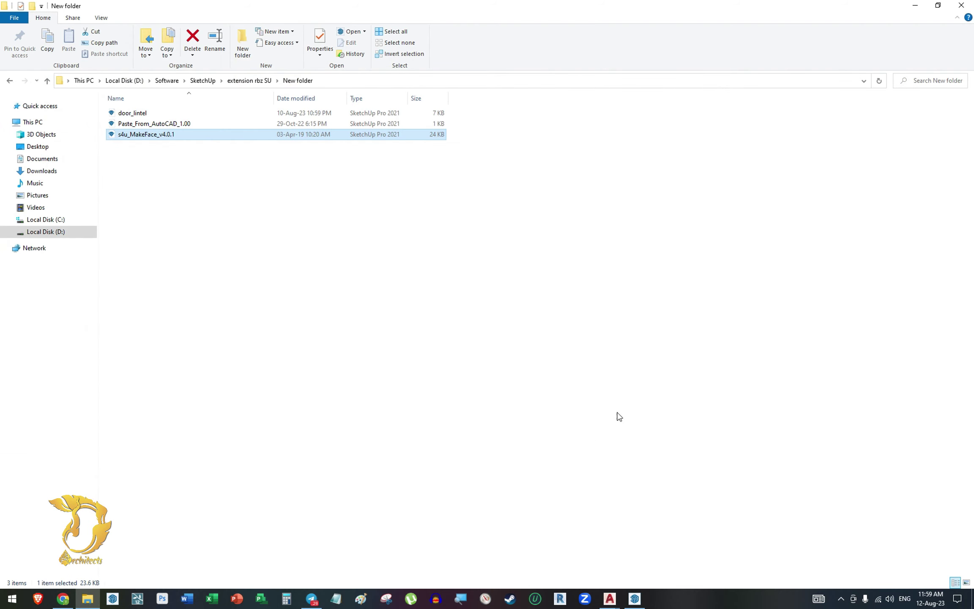
pyautogui.moveTo(610, 598)
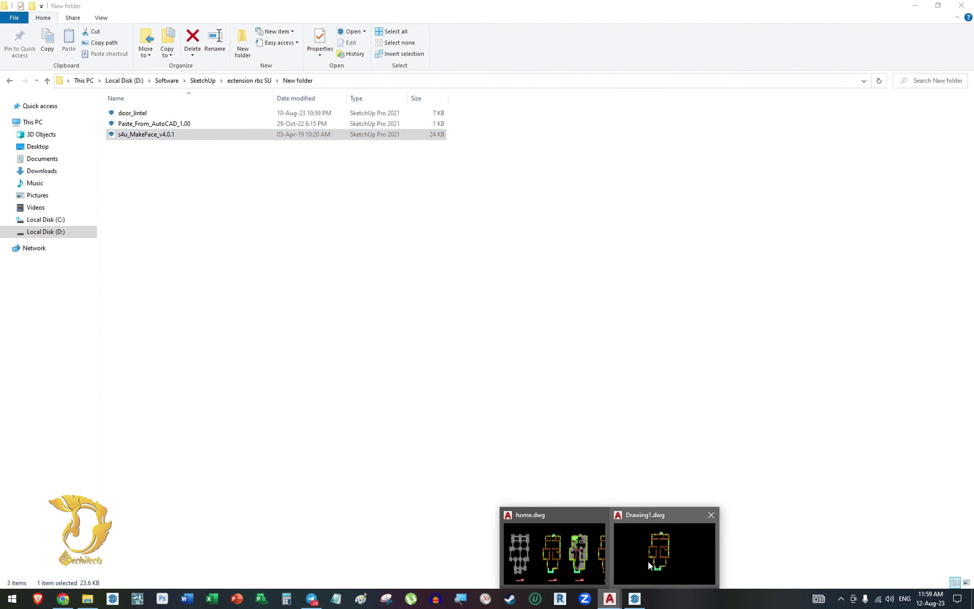
pyautogui.click(647, 560)
pyautogui.moveTo(408, 335); pyautogui.dragTo(397, 329, button='middle')
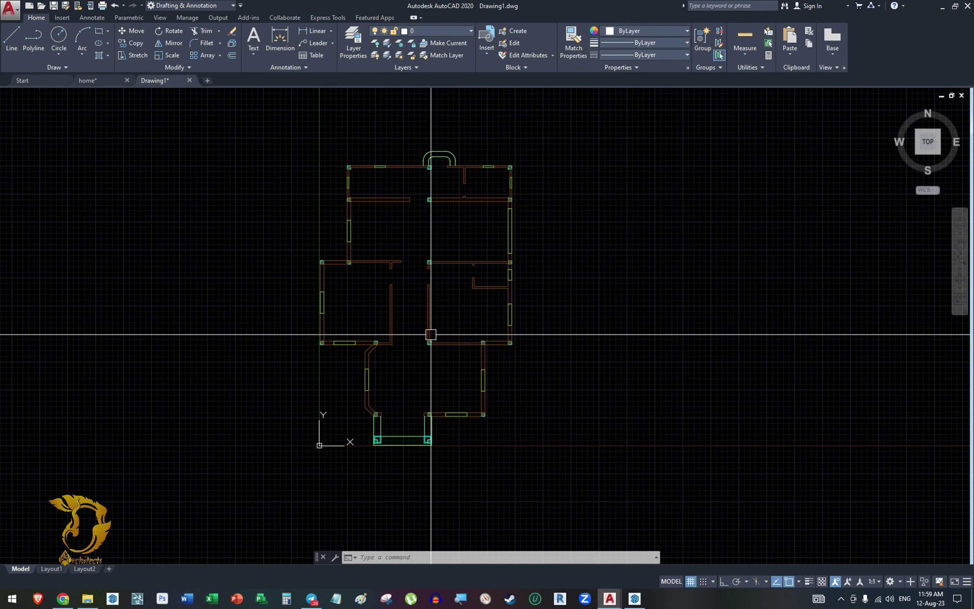
pyautogui.click(589, 129)
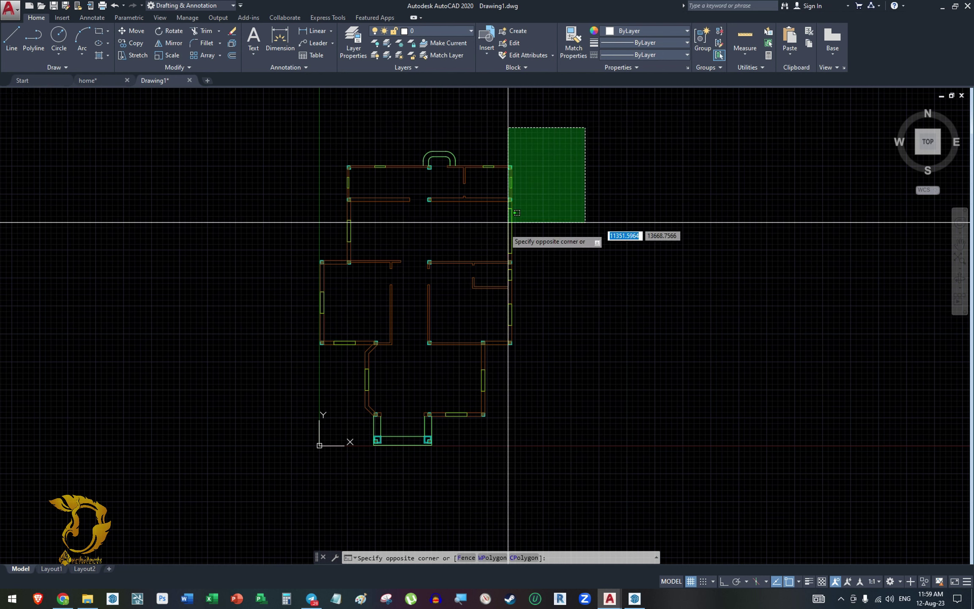
pyautogui.click(291, 515)
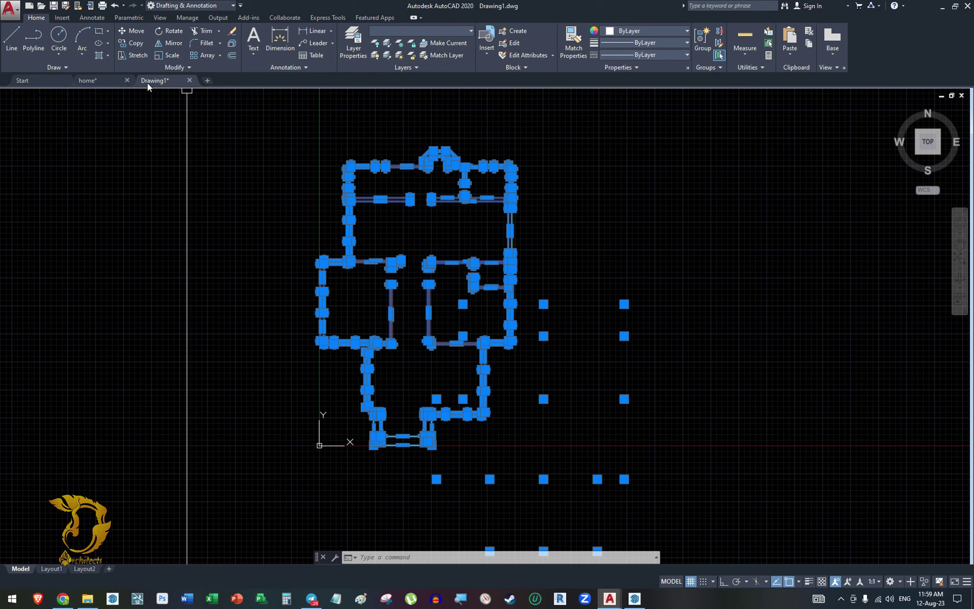
# In home.dwg, crossing-select the middle floor plan's 78 objects and copy them to the clipboard.
pyautogui.click(107, 81)
pyautogui.scroll(-3, 440, 282)
pyautogui.scroll(-2, 702, 298)
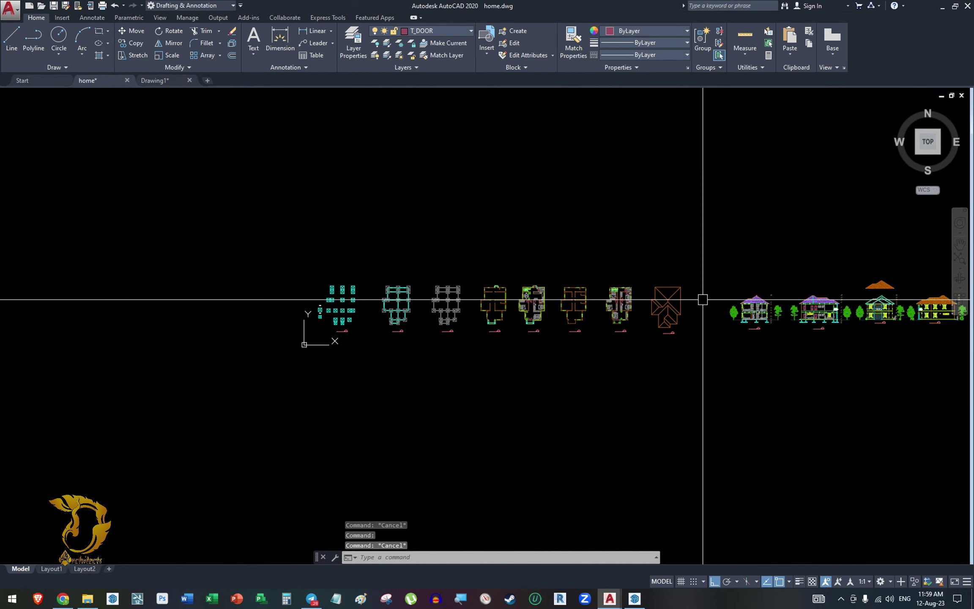
pyautogui.scroll(8, 449, 282)
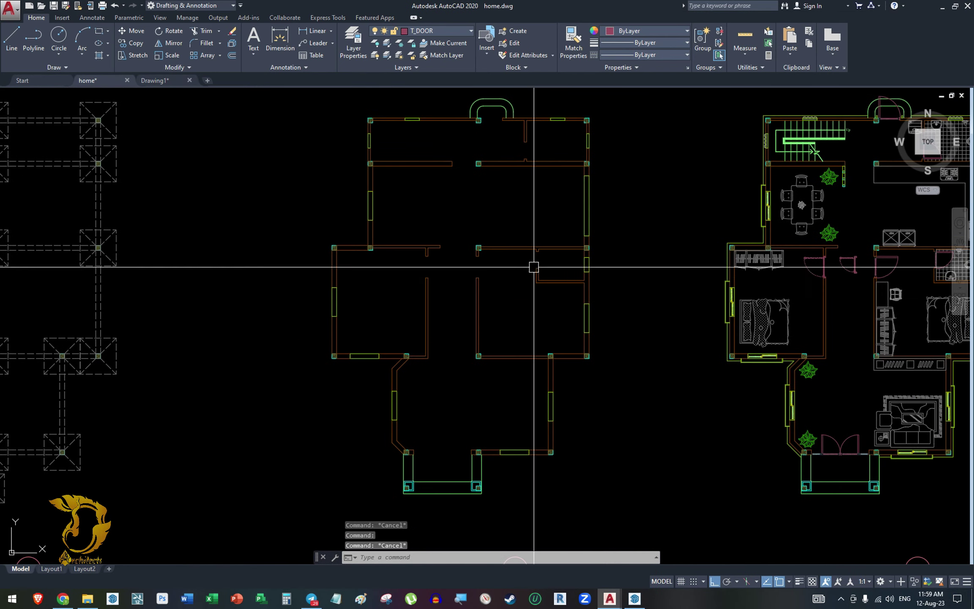
pyautogui.scroll(-2, 532, 267)
pyautogui.moveTo(533, 267); pyautogui.dragTo(489, 267, button='middle')
pyautogui.click(544, 134)
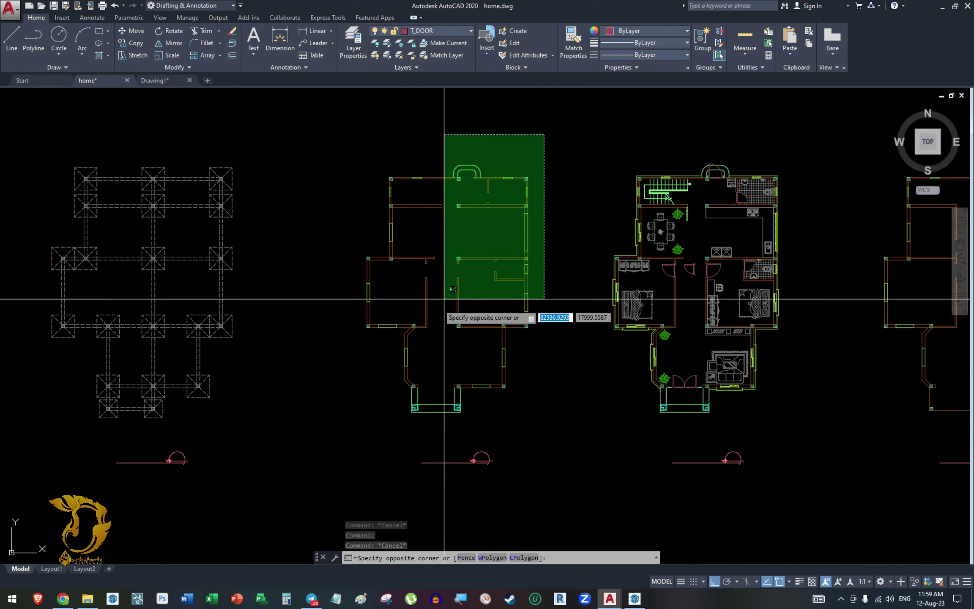
pyautogui.click(347, 426)
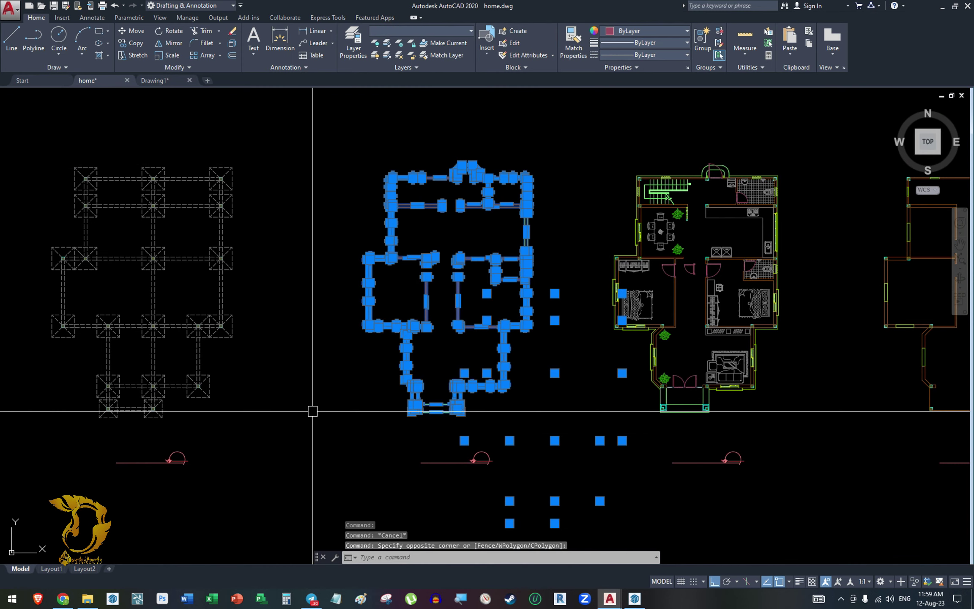
pyautogui.hotkey('ctrl', 'c')
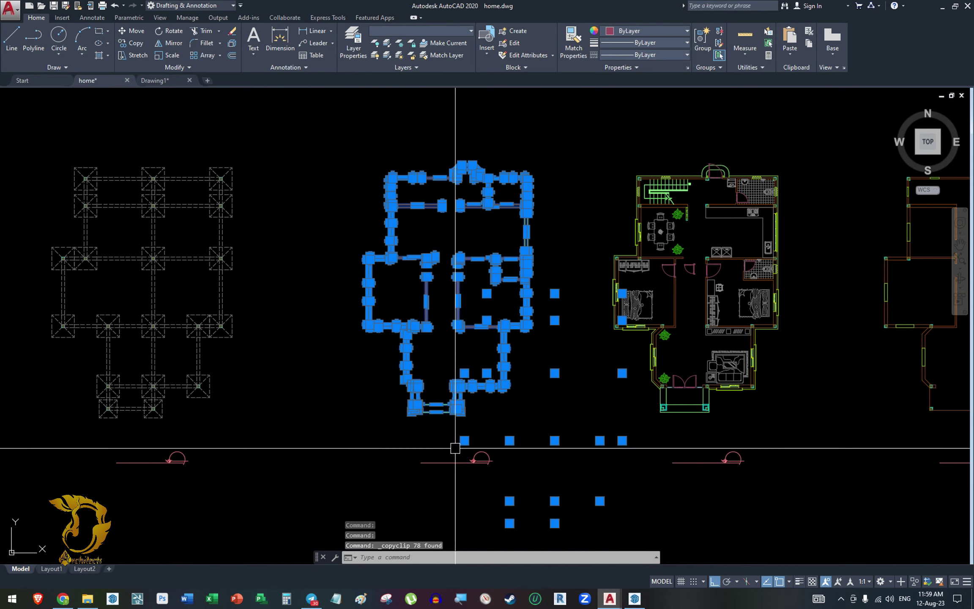
# Paste the copied AutoCAD plan into SketchUp with Extensions > Paste From AutoCAD.
pyautogui.click(634, 598)
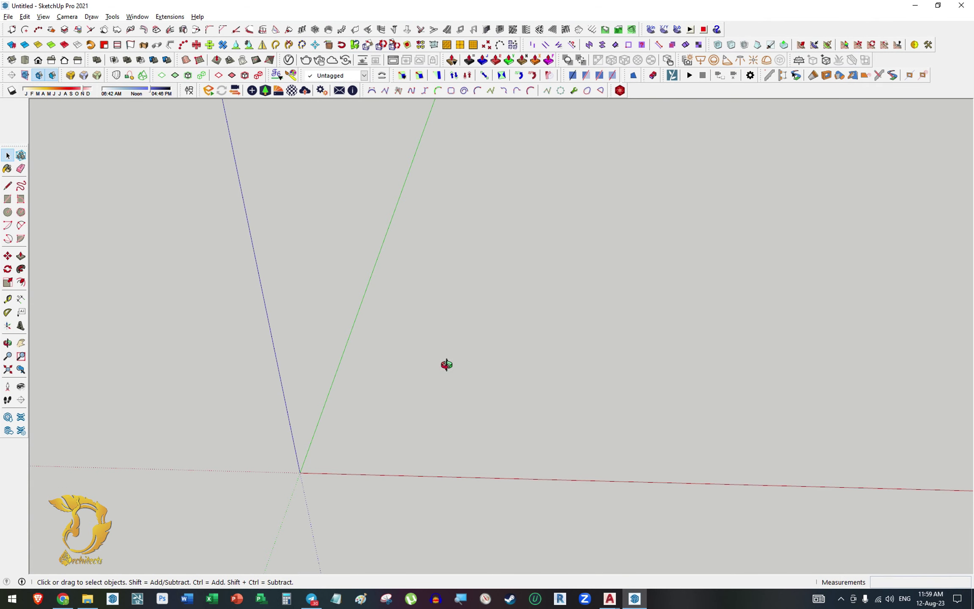
pyautogui.moveTo(446, 365); pyautogui.dragTo(469, 369, button='middle')
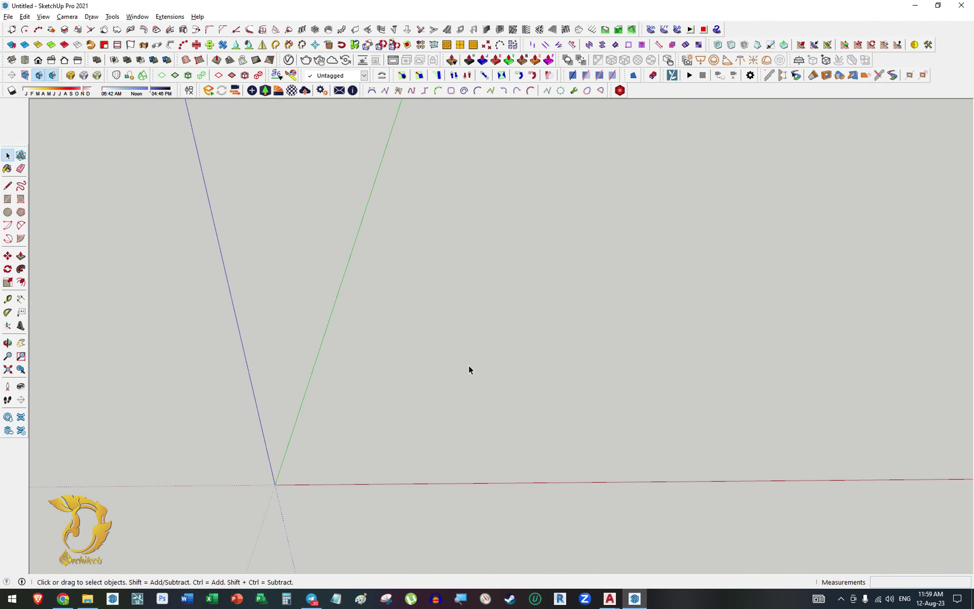
pyautogui.click(165, 18)
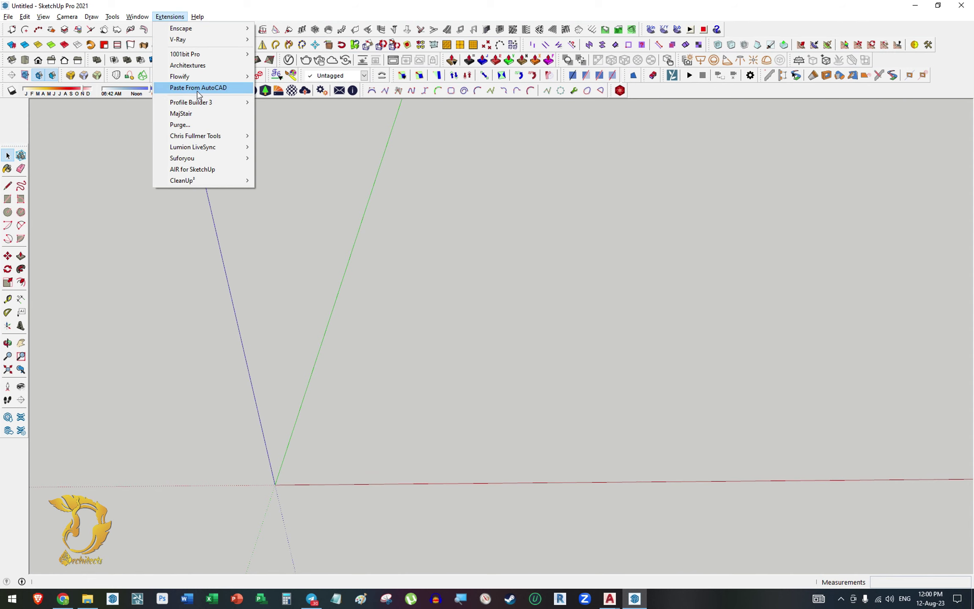
pyautogui.click(198, 87)
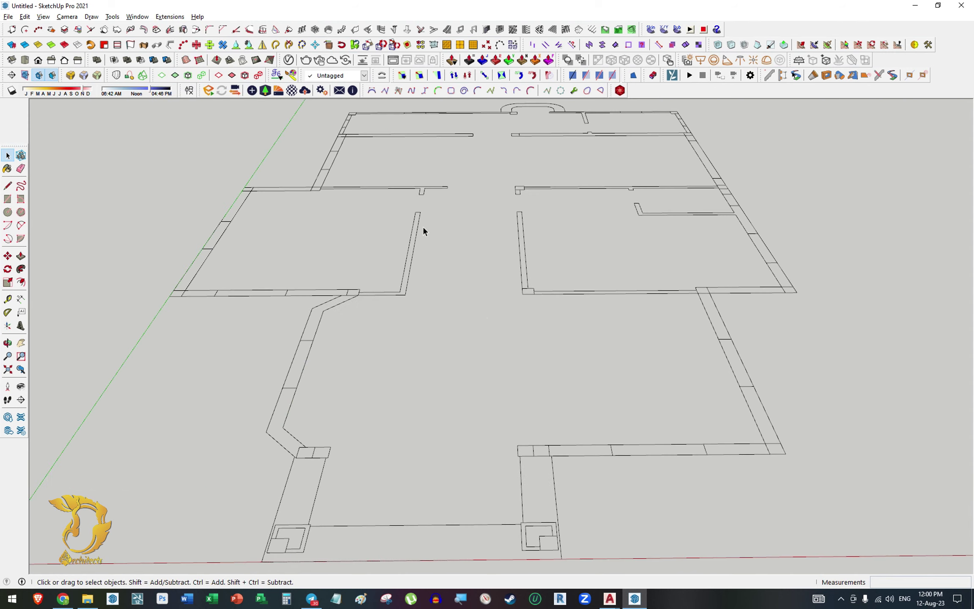
# Orbit around the pasted plan, select all of it, and return to the extension folder.
pyautogui.moveTo(468, 336)
pyautogui.mouseDown(button='middle')
pyautogui.moveTo(397, 341)
pyautogui.moveTo(425, 295)
pyautogui.moveTo(489, 305)
pyautogui.mouseUp(button='middle')
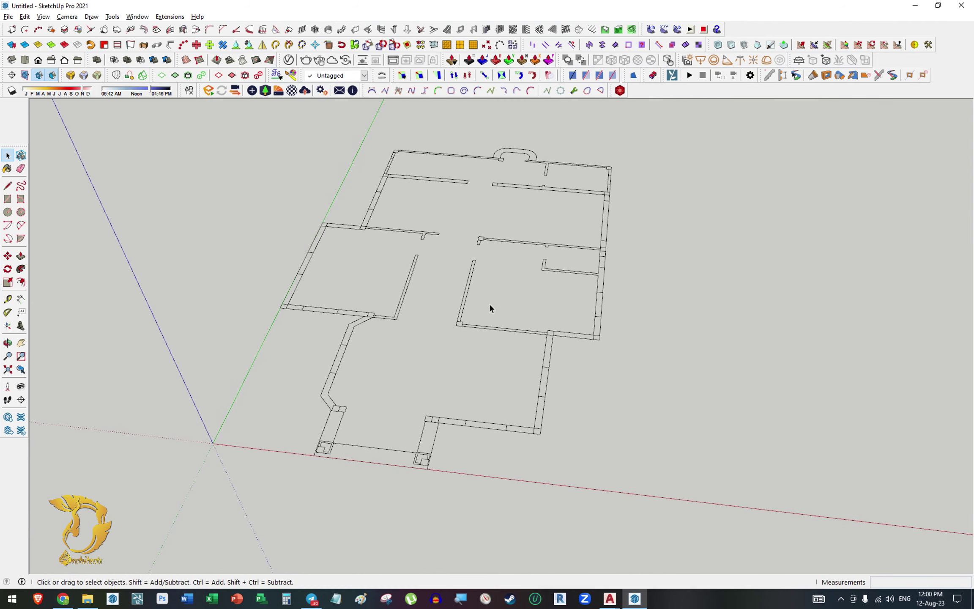
pyautogui.click(470, 284)
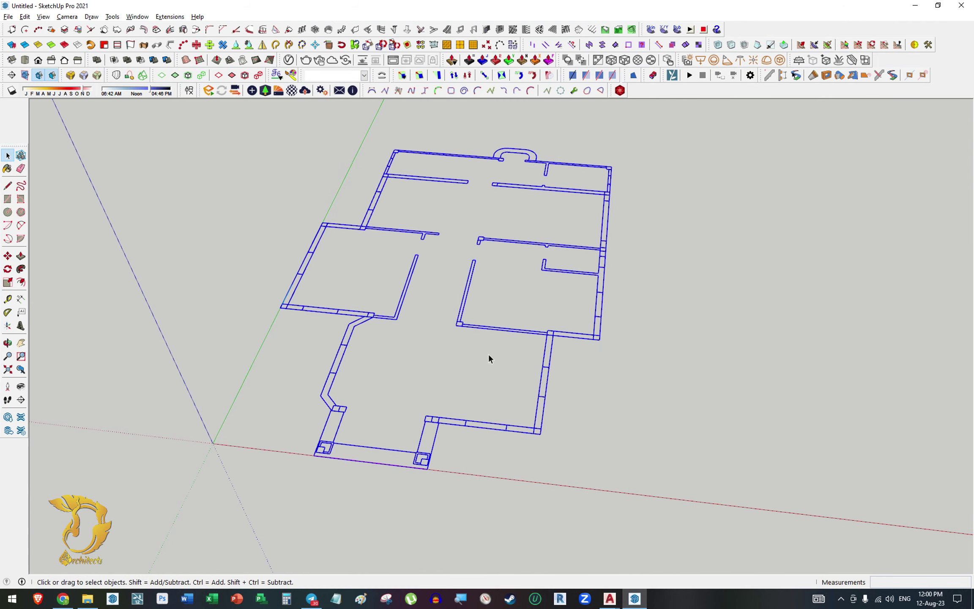
pyautogui.moveTo(488, 352); pyautogui.dragTo(601, 210, button='middle')
pyautogui.click(398, 391)
pyautogui.moveTo(398, 391)
pyautogui.mouseDown(button='middle')
pyautogui.moveTo(486, 372)
pyautogui.moveTo(555, 235)
pyautogui.mouseUp(button='middle')
pyautogui.click(486, 370)
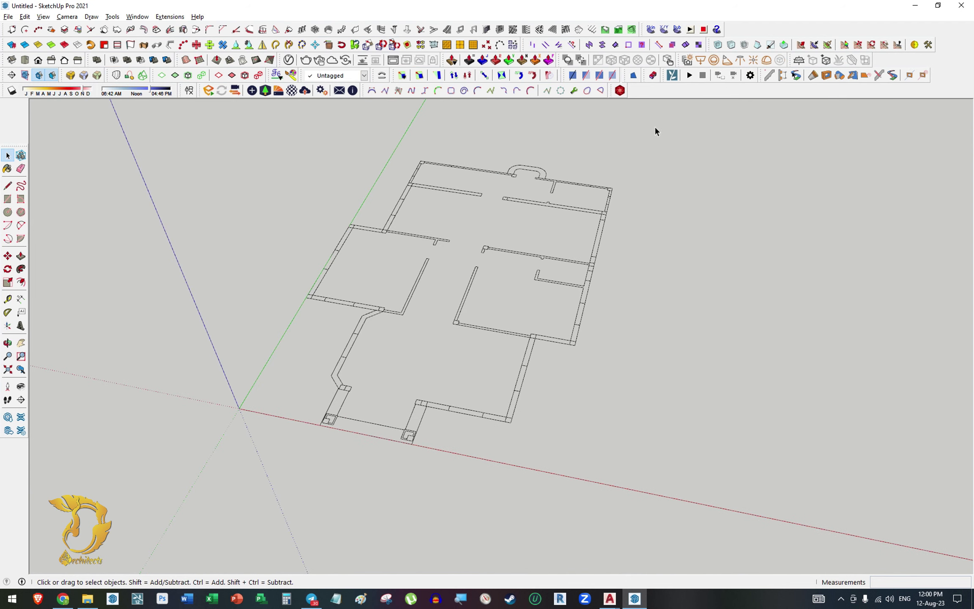
pyautogui.moveTo(289, 485); pyautogui.dragTo(283, 482)
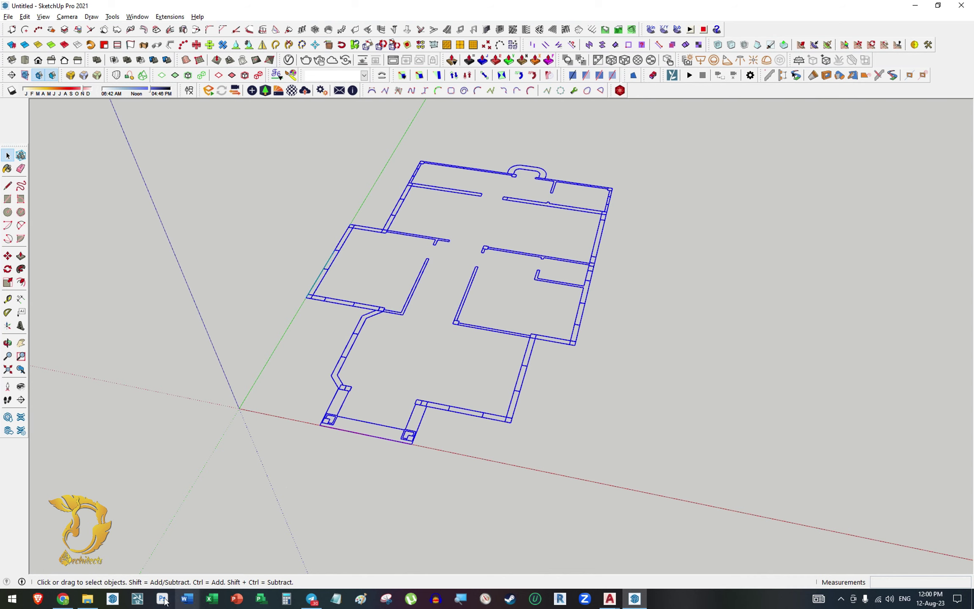
pyautogui.click(87, 598)
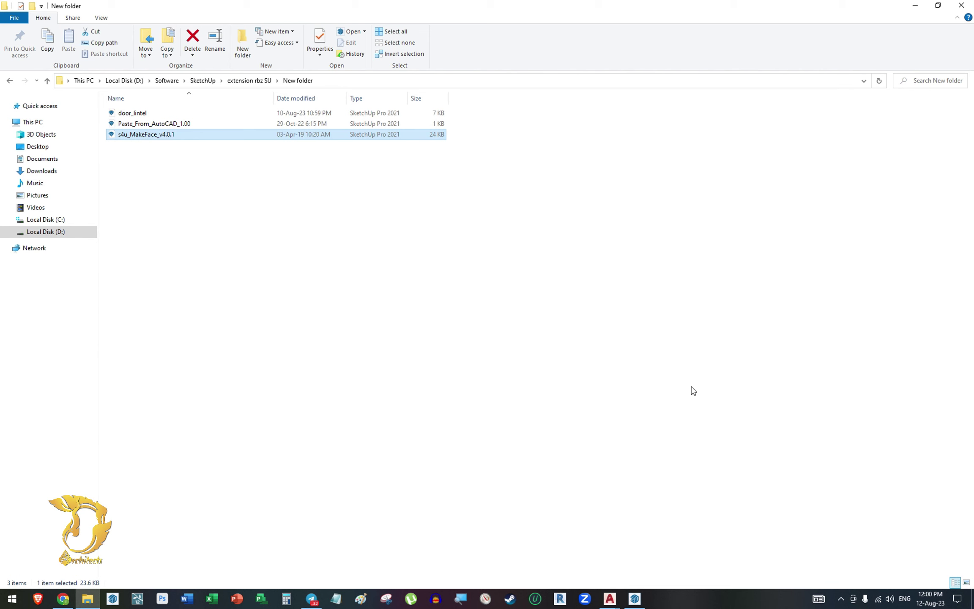
# Draw a line closing the plan's open wall end so the outline forms a face.
pyautogui.click(634, 598)
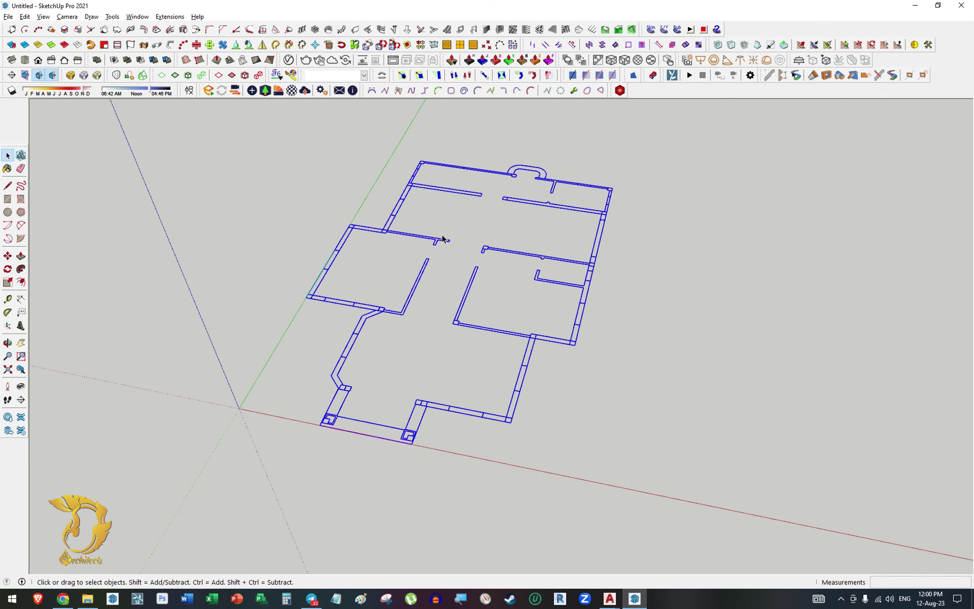
pyautogui.moveTo(394, 349)
pyautogui.mouseDown(button='middle')
pyautogui.moveTo(480, 365)
pyautogui.moveTo(544, 355)
pyautogui.moveTo(459, 226)
pyautogui.mouseUp(button='middle')
pyautogui.click(473, 352)
pyautogui.press('l')
pyautogui.scroll(3, 459, 227)
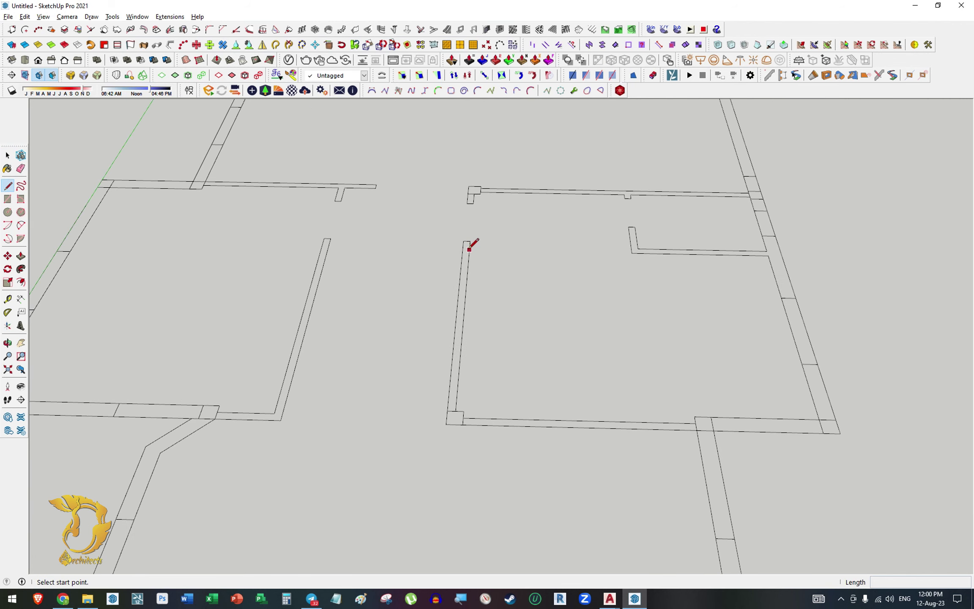
pyautogui.click(463, 241)
pyautogui.press('space')
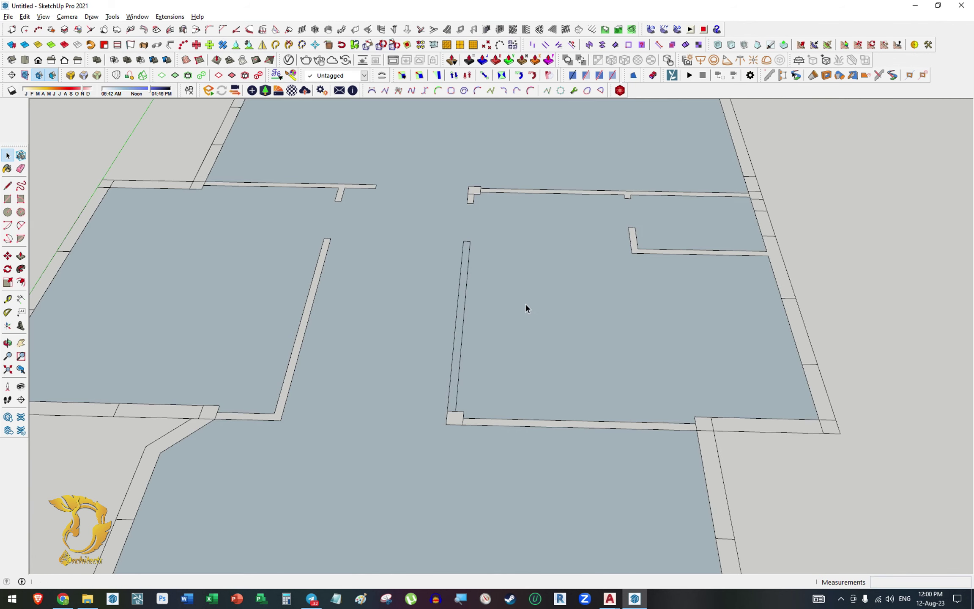
# Select the whole plan, run Make Face, delete the floor faces, and return to the folder.
pyautogui.scroll(-3, 526, 301)
pyautogui.scroll(-3, 466, 277)
pyautogui.scroll(-2, 413, 245)
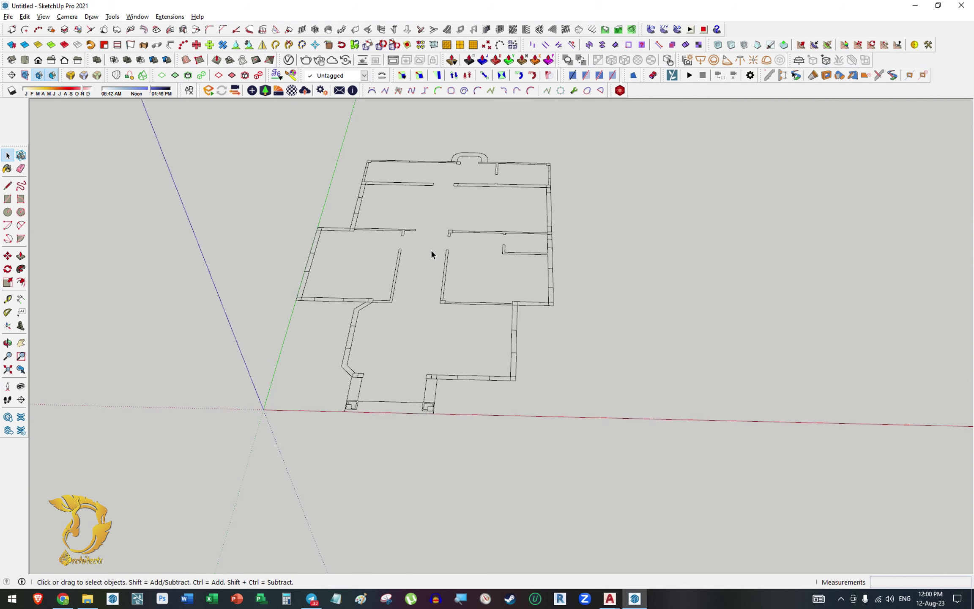
pyautogui.keyDown('shift'); pyautogui.moveTo(430, 249); pyautogui.dragTo(439, 257, button='middle'); pyautogui.keyUp('shift')
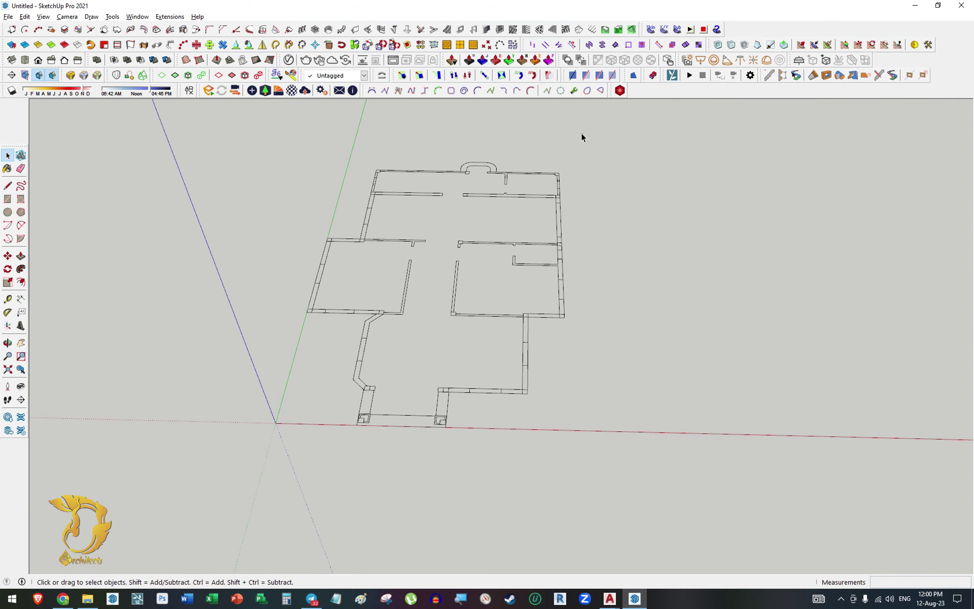
pyautogui.moveTo(307, 474); pyautogui.dragTo(307, 474)
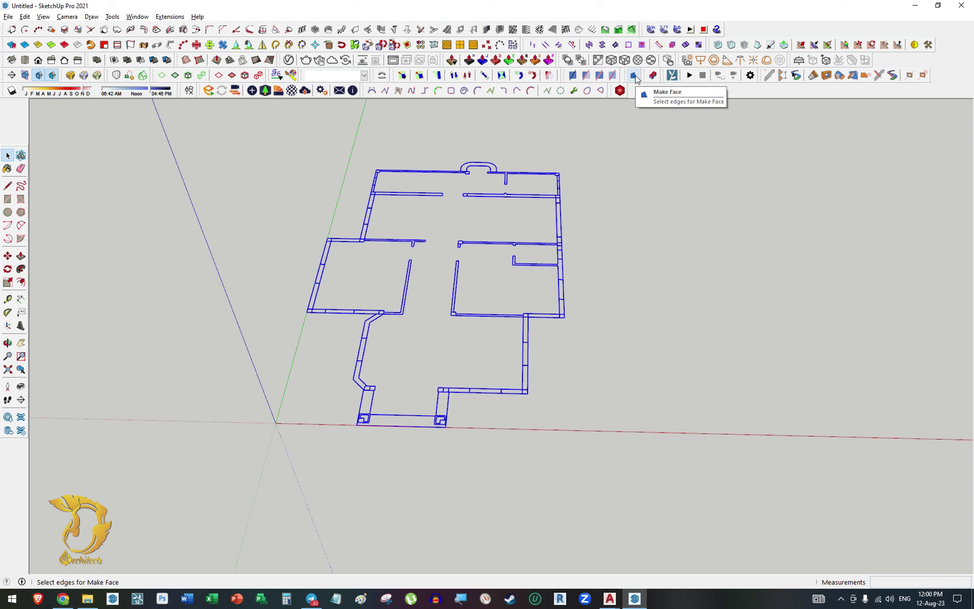
pyautogui.click(636, 78)
pyautogui.scroll(2, 440, 290)
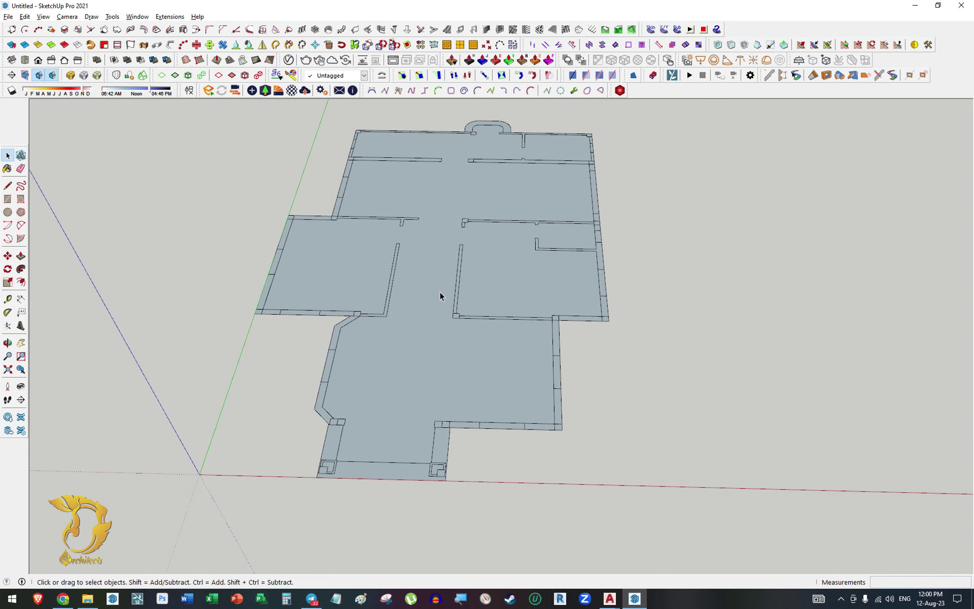
pyautogui.moveTo(439, 290)
pyautogui.mouseDown(button='middle')
pyautogui.moveTo(706, 289)
pyautogui.moveTo(541, 292)
pyautogui.mouseUp(button='middle')
pyautogui.press('Delete')
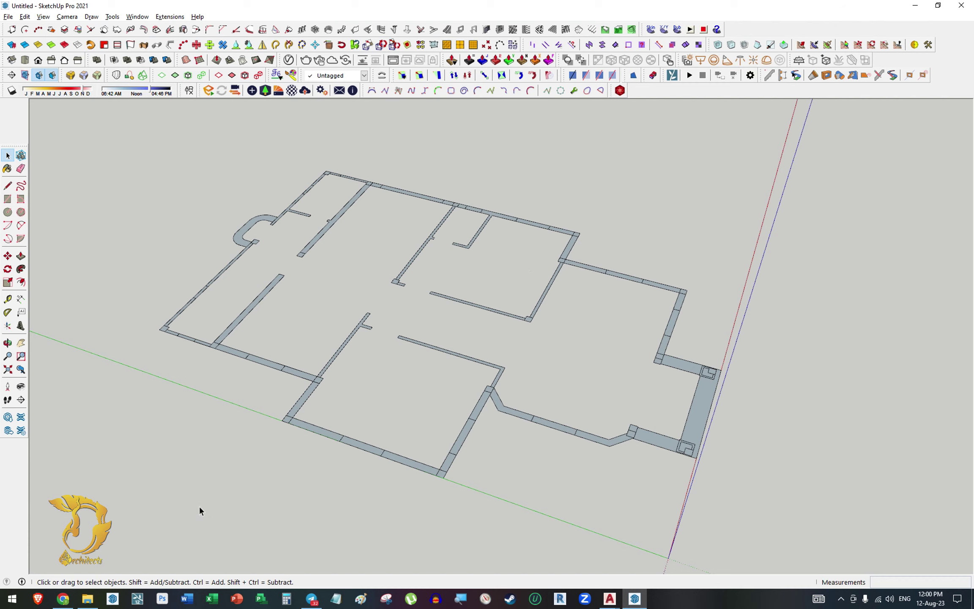
pyautogui.click(87, 598)
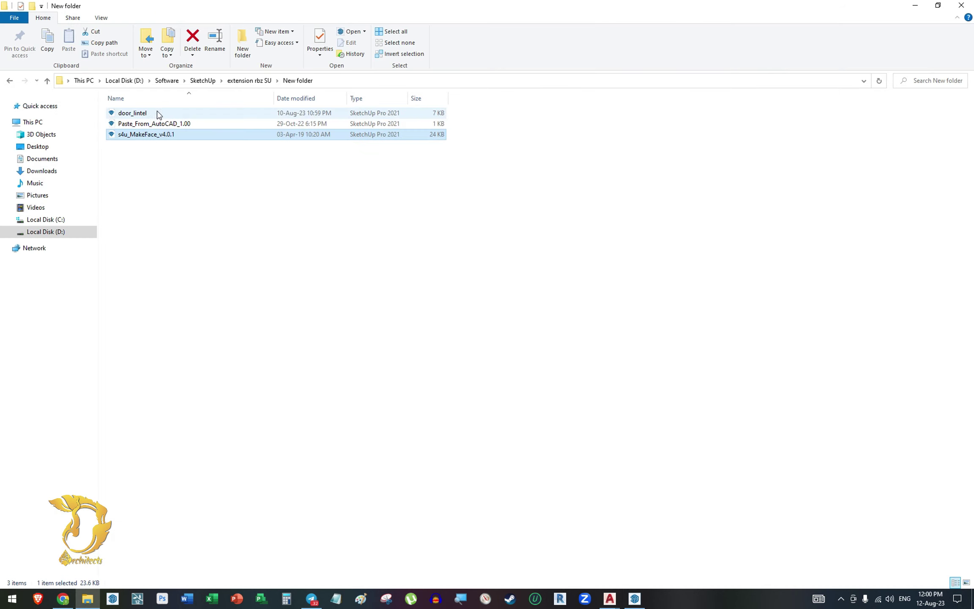
# Push/Pull the first wall strip up to 3000 mm.
pyautogui.click(914, 8)
pyautogui.scroll(3, 362, 362)
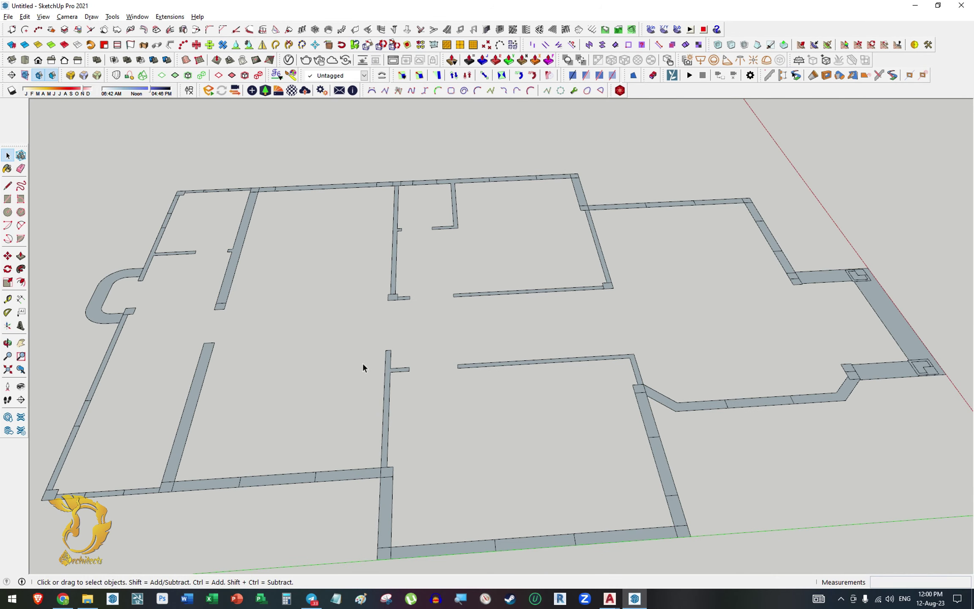
pyautogui.scroll(2, 439, 364)
pyautogui.scroll(2, 444, 369)
pyautogui.press('p')
pyautogui.scroll(2, 423, 383)
pyautogui.scroll(1, 374, 381)
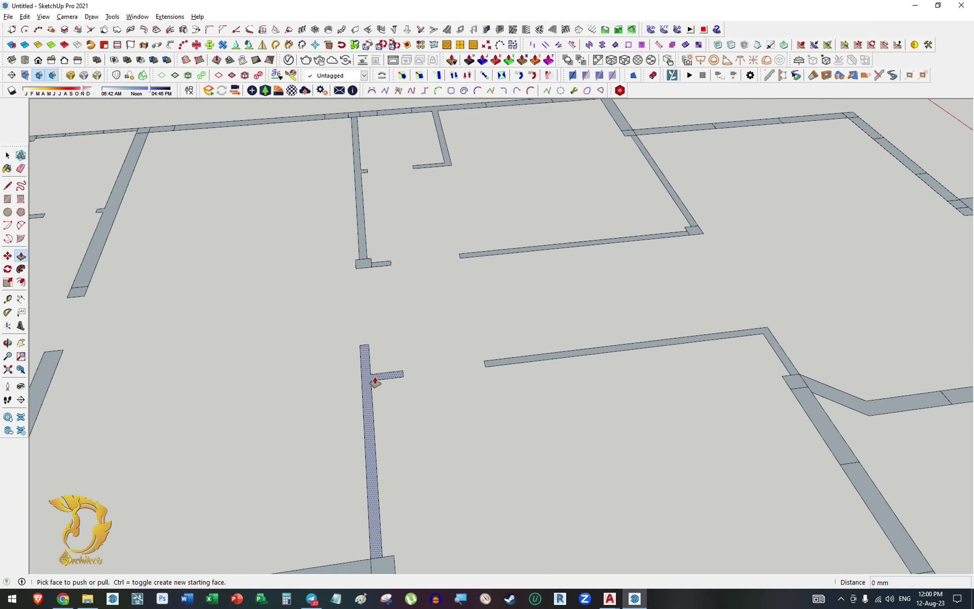
pyautogui.moveTo(374, 380); pyautogui.dragTo(393, 352)
pyautogui.write('30')
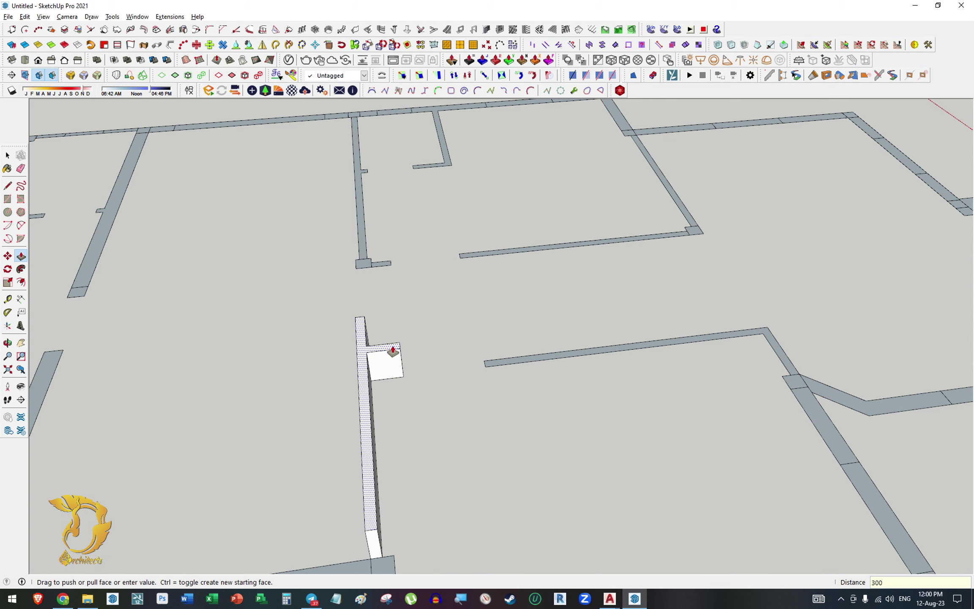
pyautogui.write('0')
pyautogui.press('Return')
# Raise a second wall strip to the same 3000 mm height.
pyautogui.scroll(-2, 395, 372)
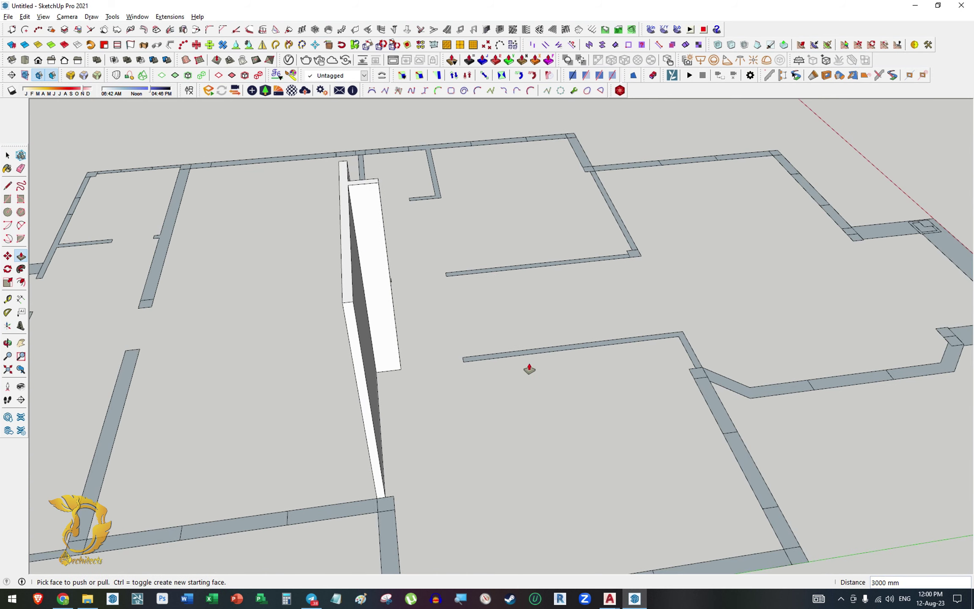
pyautogui.moveTo(529, 363); pyautogui.dragTo(393, 208)
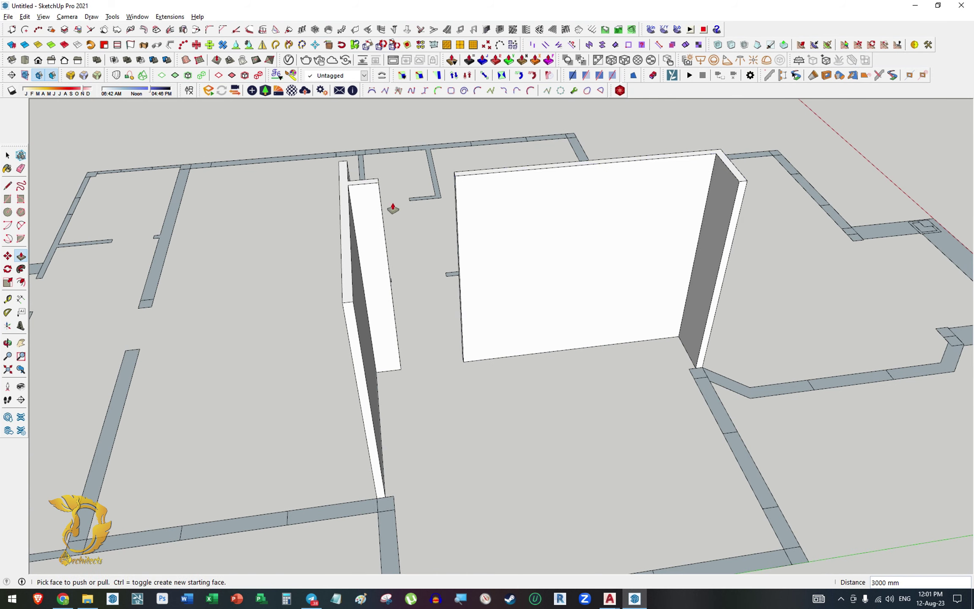
pyautogui.press('space')
pyautogui.moveTo(393, 208); pyautogui.dragTo(325, 307, button='middle')
pyautogui.scroll(2, 369, 346)
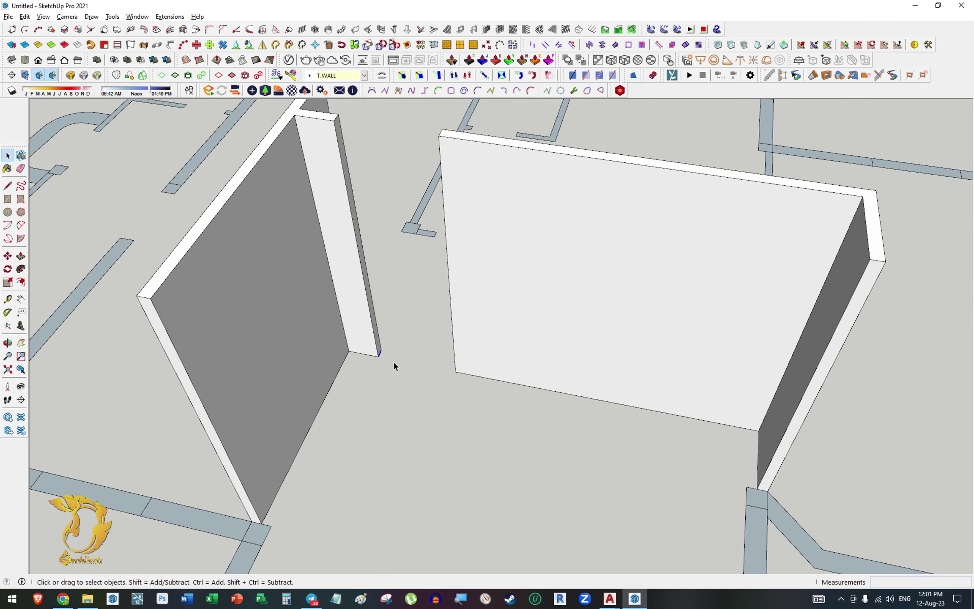
pyautogui.scroll(2, 393, 361)
pyautogui.press('m')
pyautogui.click(372, 356)
pyautogui.press('ctrl')
pyautogui.scroll(-3, 338, 254)
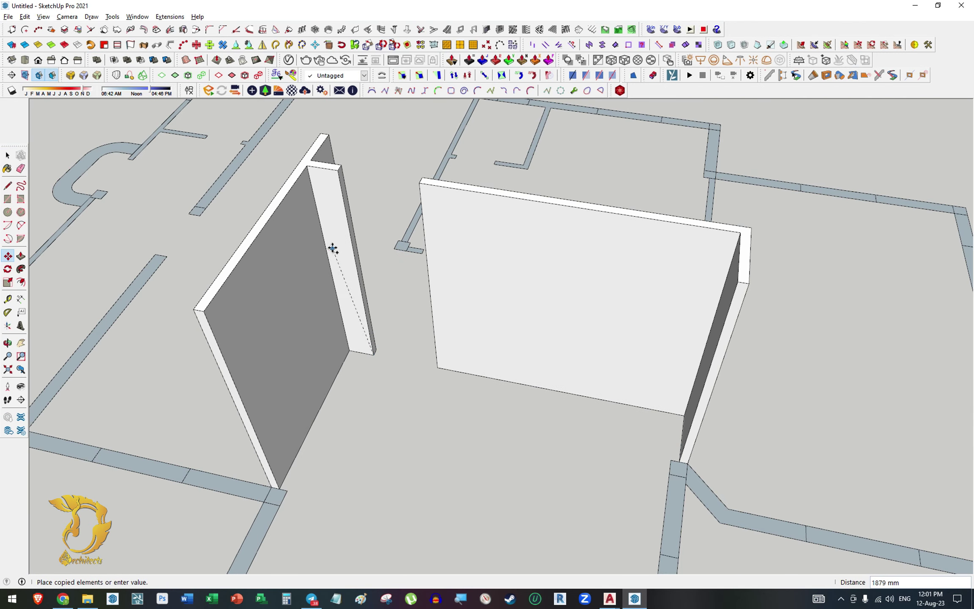
pyautogui.scroll(1, 354, 260)
pyautogui.scroll(3, 355, 263)
pyautogui.scroll(1, 356, 260)
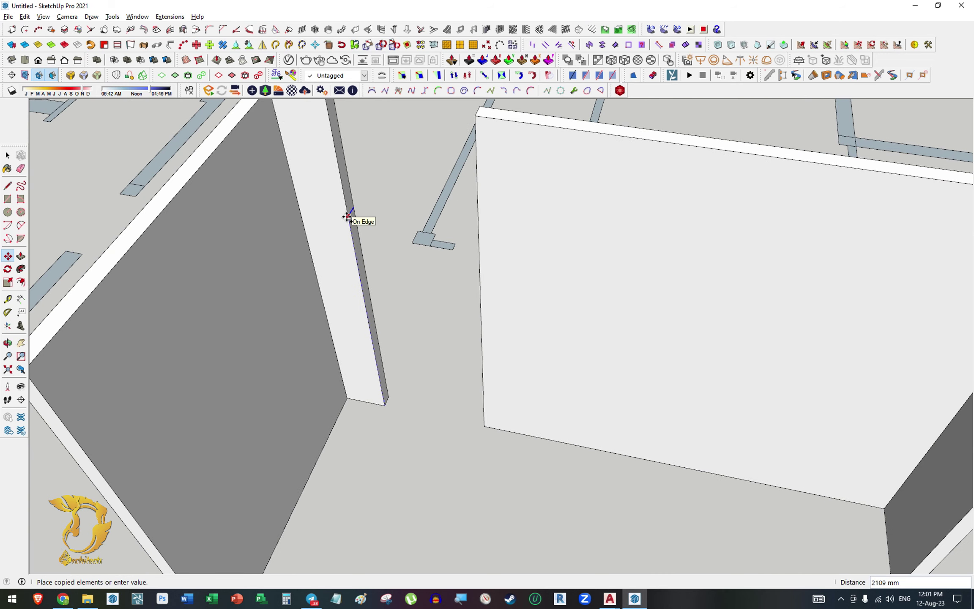
pyautogui.press('Return')
pyautogui.scroll(-3, 349, 224)
pyautogui.press('p')
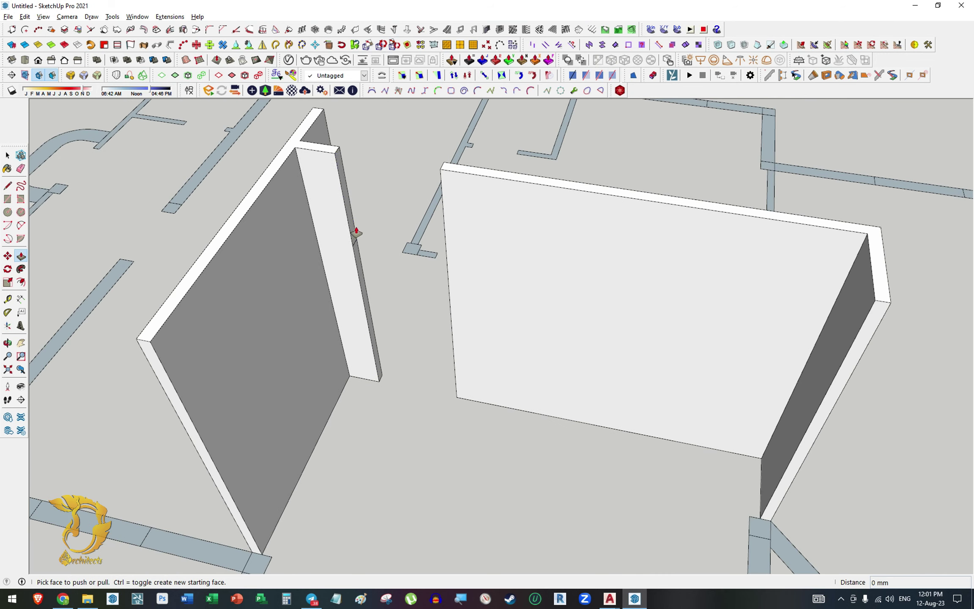
pyautogui.click(349, 227)
pyautogui.click(445, 179)
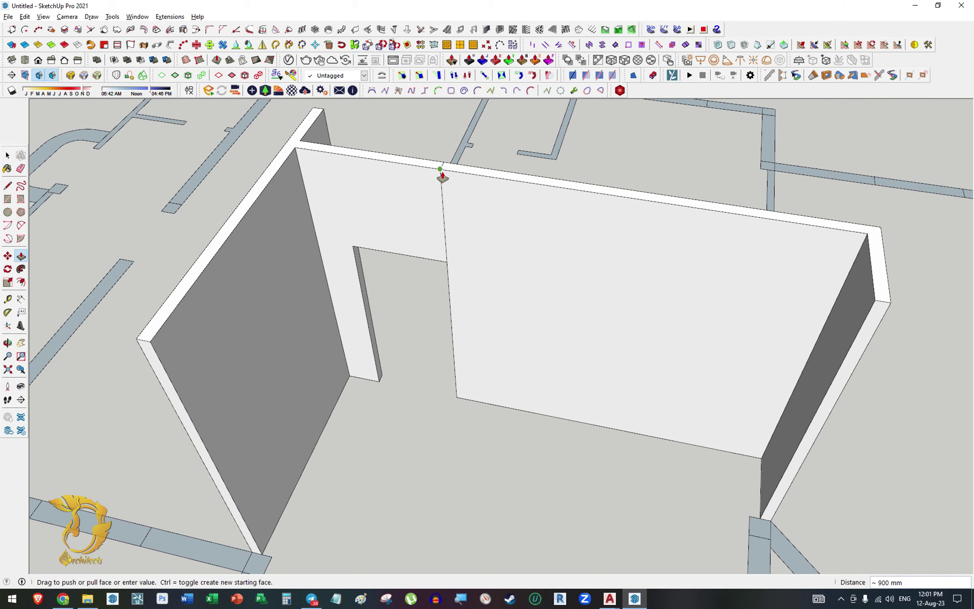
pyautogui.moveTo(443, 173)
pyautogui.mouseDown(button='middle')
pyautogui.moveTo(452, 284)
pyautogui.moveTo(691, 350)
pyautogui.moveTo(597, 345)
pyautogui.moveTo(609, 276)
pyautogui.mouseUp(button='middle')
pyautogui.press('e')
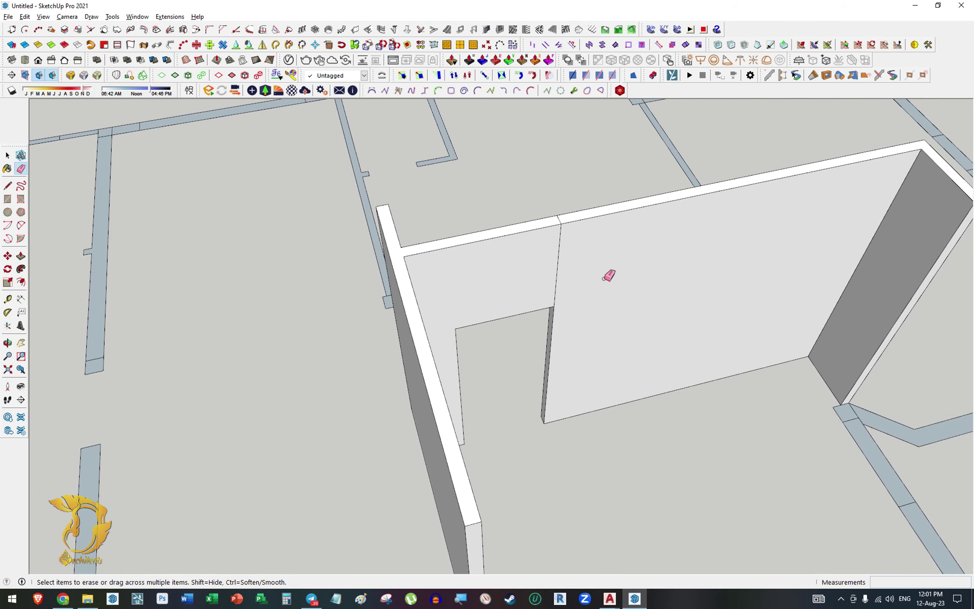
pyautogui.moveTo(567, 216)
pyautogui.mouseDown(button='middle')
pyautogui.moveTo(500, 298)
pyautogui.moveTo(668, 293)
pyautogui.moveTo(626, 174)
pyautogui.mouseUp(button='middle')
pyautogui.moveTo(662, 245)
pyautogui.mouseDown(button='middle')
pyautogui.moveTo(531, 341)
pyautogui.moveTo(450, 333)
pyautogui.moveTo(474, 259)
pyautogui.moveTo(503, 293)
pyautogui.mouseUp(button='middle')
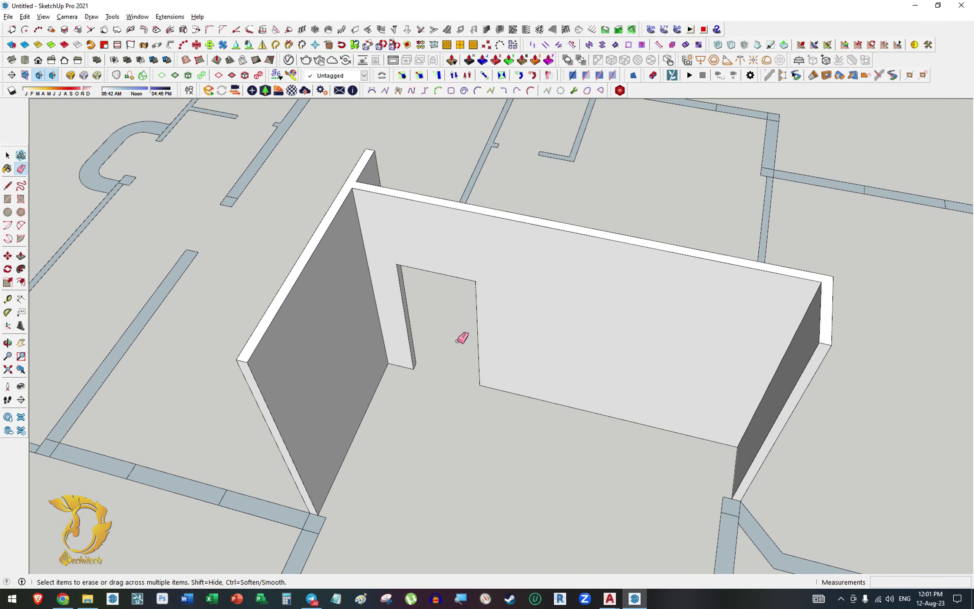
pyautogui.click(477, 333)
pyautogui.moveTo(475, 333); pyautogui.dragTo(368, 283, button='middle')
pyautogui.press('space')
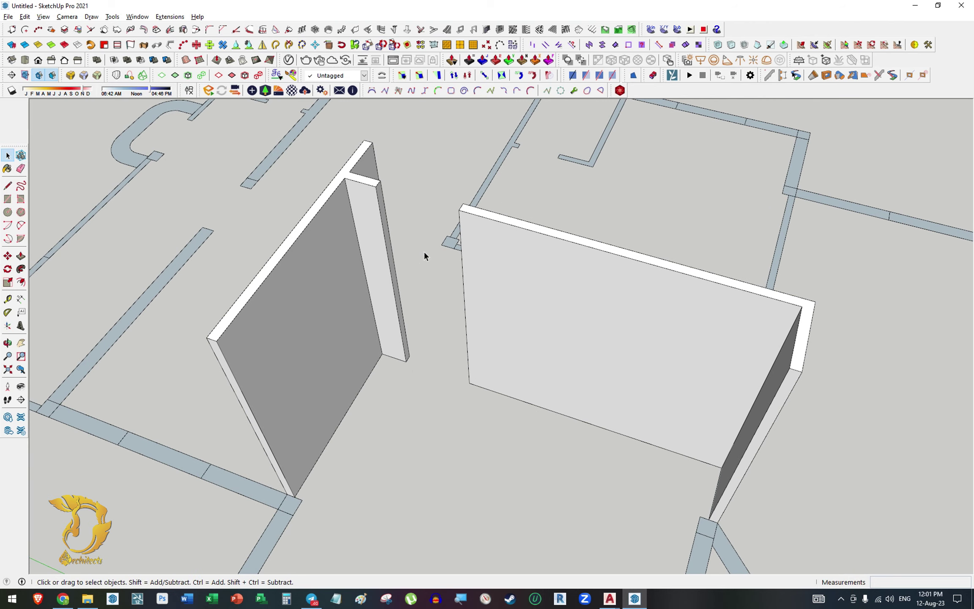
# Apply Door by reveal to the left wall's end face, keeping the 2000 mm door height.
pyautogui.moveTo(510, 348); pyautogui.dragTo(428, 315, button='middle')
pyautogui.scroll(2, 421, 322)
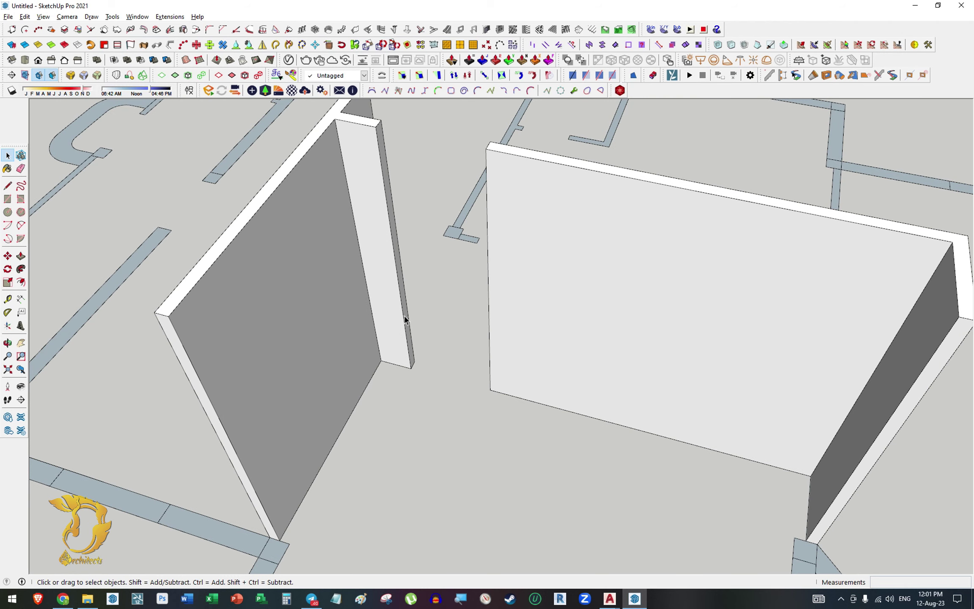
pyautogui.click(406, 317)
pyautogui.rightClick(404, 302)
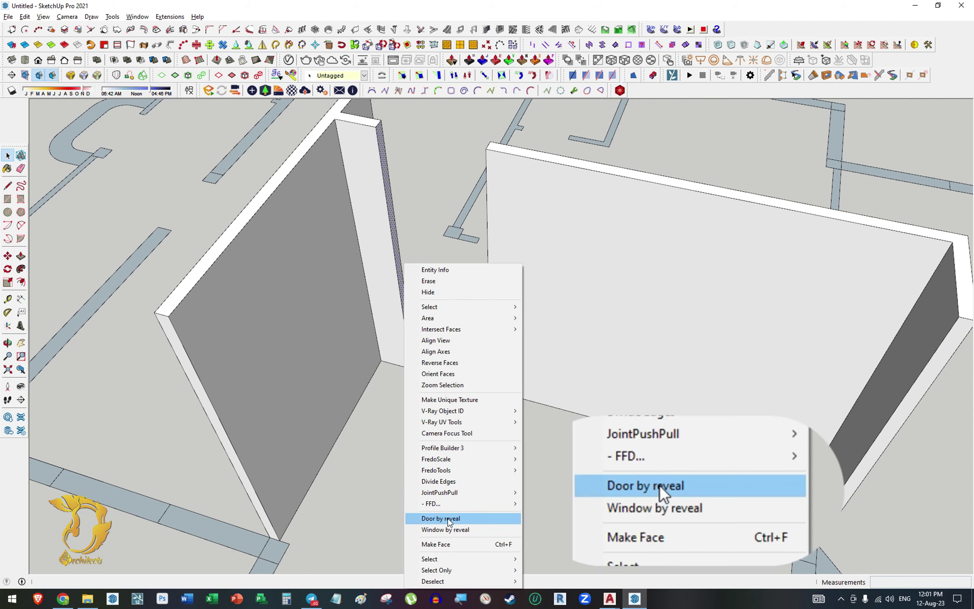
pyautogui.click(449, 519)
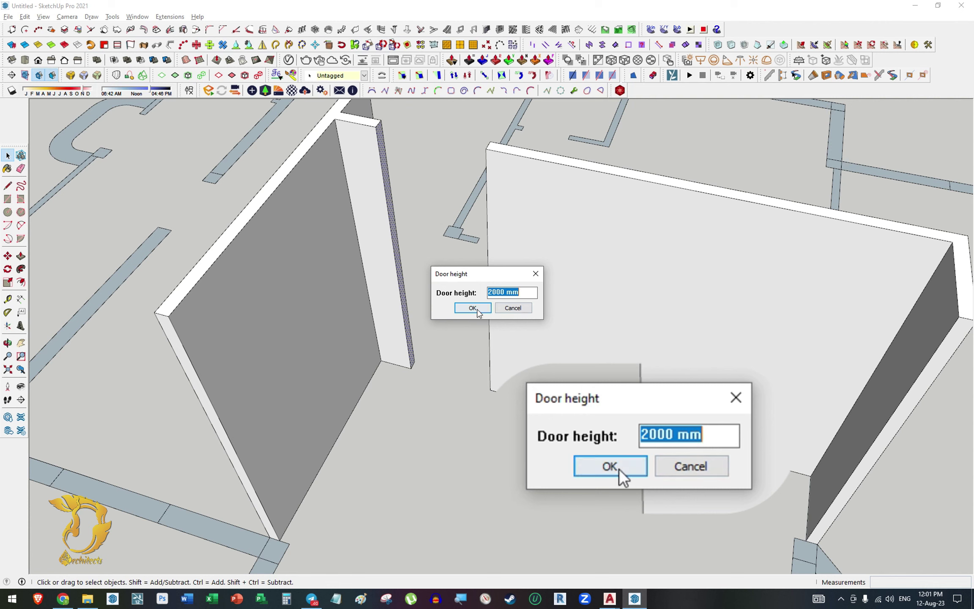
pyautogui.click(477, 310)
# Select the front wall-base strip and reverse its faces.
pyautogui.scroll(-2, 394, 178)
pyautogui.click(395, 178)
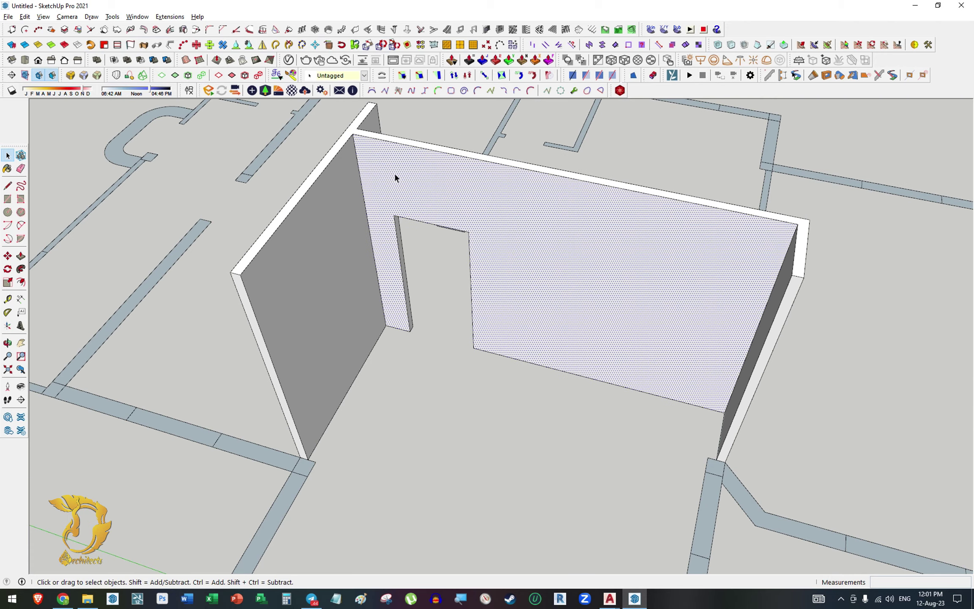
pyautogui.moveTo(630, 235)
pyautogui.mouseDown(button='middle')
pyautogui.moveTo(672, 246)
pyautogui.moveTo(778, 228)
pyautogui.moveTo(810, 200)
pyautogui.moveTo(386, 210)
pyautogui.mouseUp(button='middle')
pyautogui.scroll(-5, 297, 215)
pyautogui.moveTo(297, 216); pyautogui.dragTo(307, 232, button='middle')
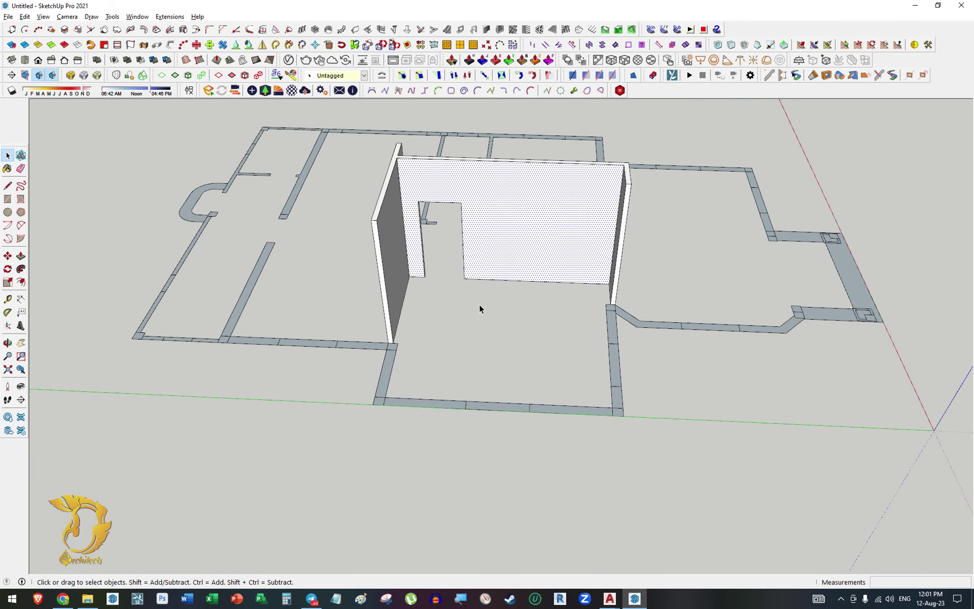
pyautogui.moveTo(506, 298)
pyautogui.mouseDown(button='middle')
pyautogui.moveTo(482, 253)
pyautogui.moveTo(454, 275)
pyautogui.mouseUp(button='middle')
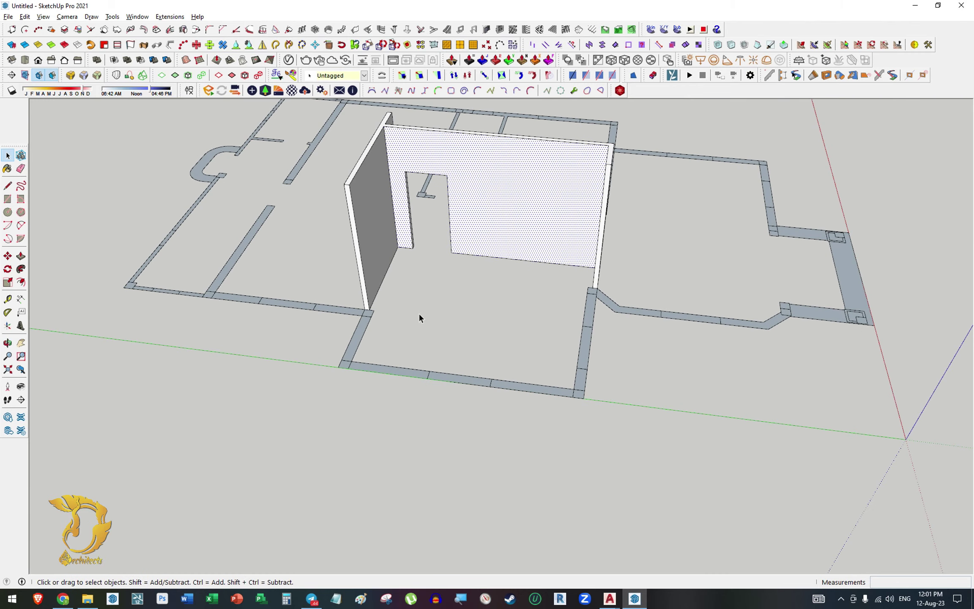
pyautogui.press('p')
pyautogui.click(413, 366)
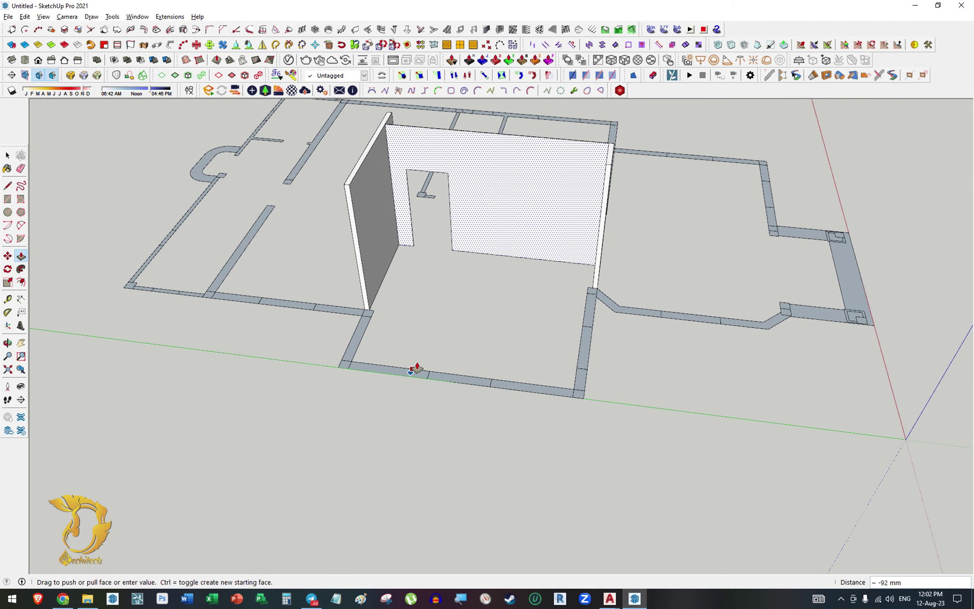
pyautogui.press('space')
pyautogui.moveTo(528, 365); pyautogui.dragTo(413, 413)
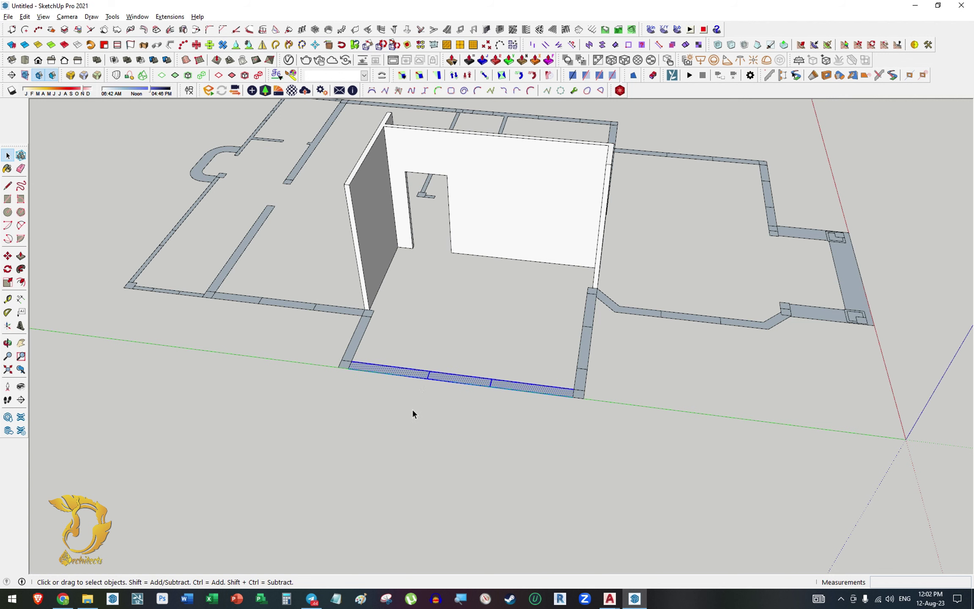
pyautogui.rightClick(413, 375)
pyautogui.click(440, 156)
# Pull the left and right front strips up to about 3150 mm, leaving the door gap.
pyautogui.moveTo(394, 378); pyautogui.dragTo(426, 383, button='middle')
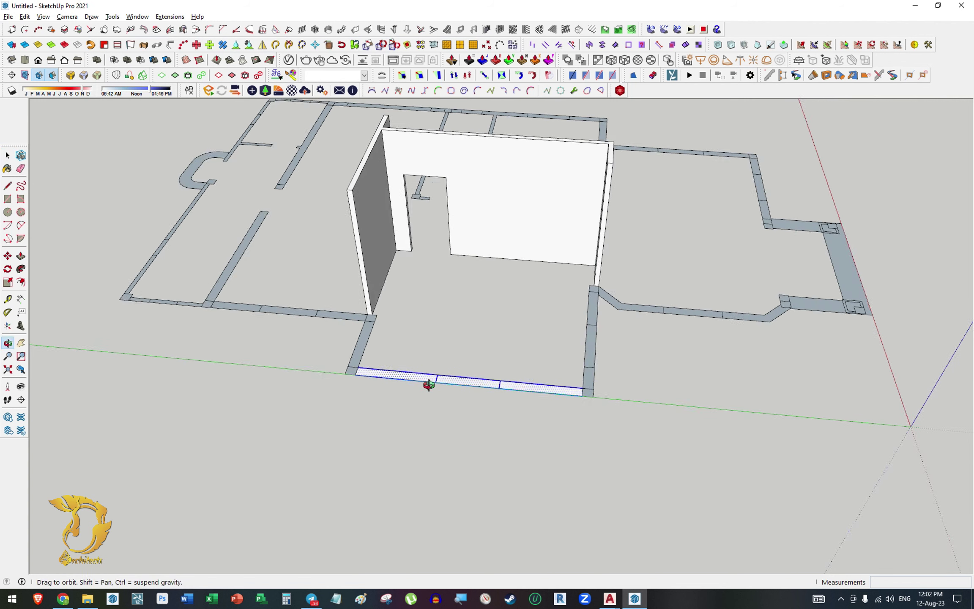
pyautogui.press('p')
pyautogui.click(426, 381)
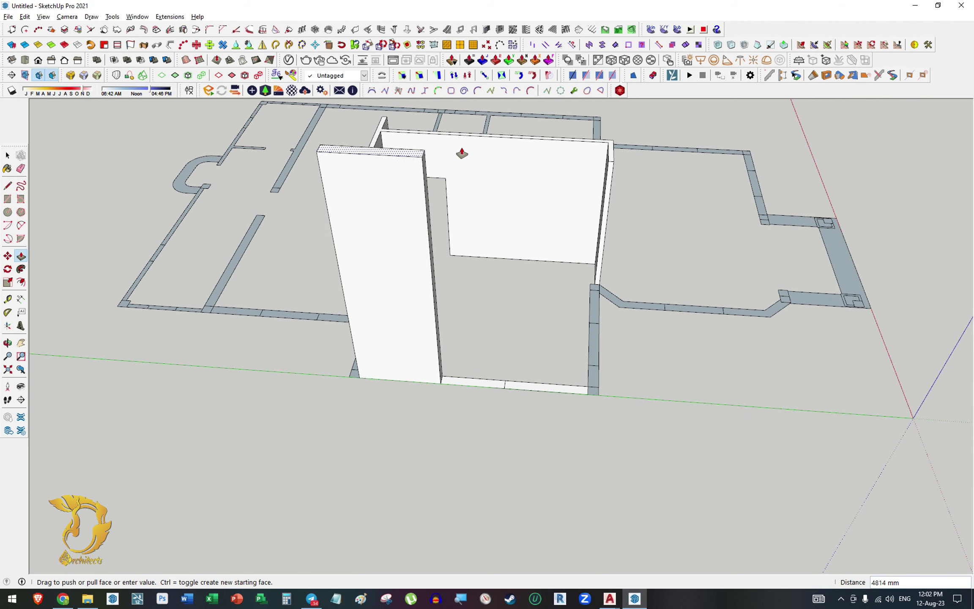
pyautogui.click(470, 254)
pyautogui.click(556, 393)
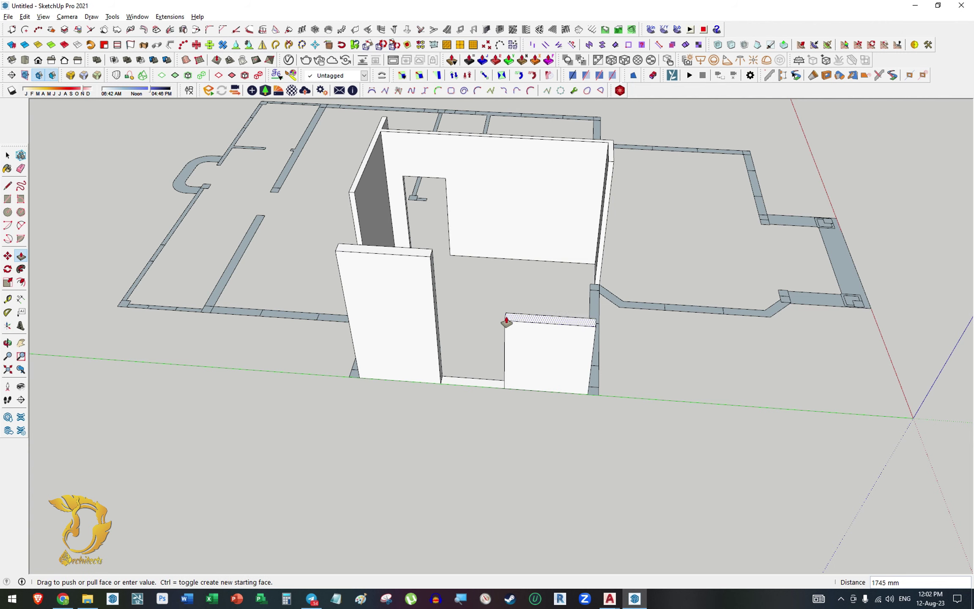
pyautogui.click(433, 269)
pyautogui.press('space')
pyautogui.moveTo(434, 264)
pyautogui.mouseDown(button='middle')
pyautogui.moveTo(553, 332)
pyautogui.moveTo(483, 319)
pyautogui.moveTo(573, 375)
pyautogui.mouseUp(button='middle')
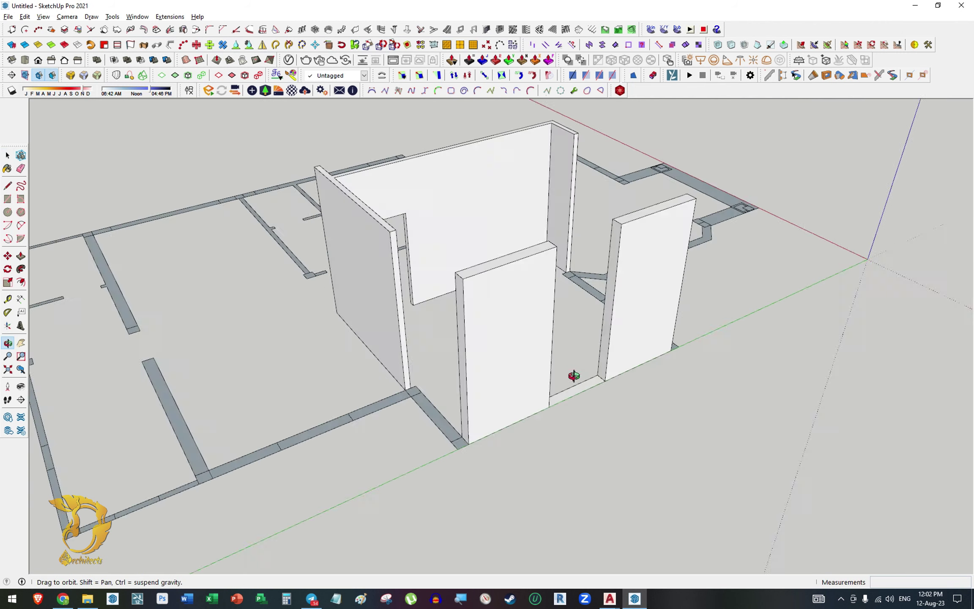
pyautogui.scroll(2, 626, 356)
pyautogui.click(628, 341)
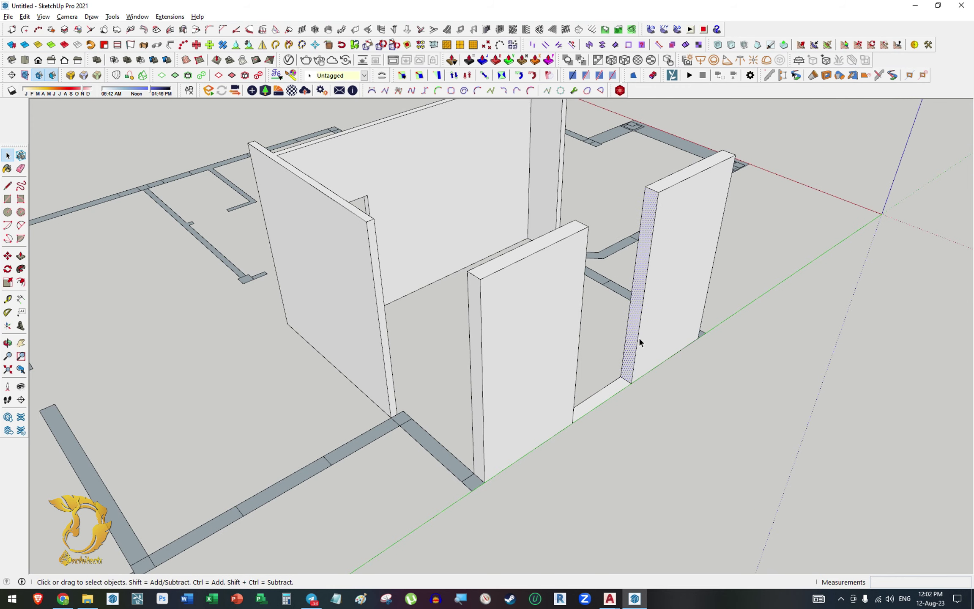
# Start Window by reveal on the right wall, keeping the 1000 mm sill and entering 1200 height.
pyautogui.rightClick(634, 334)
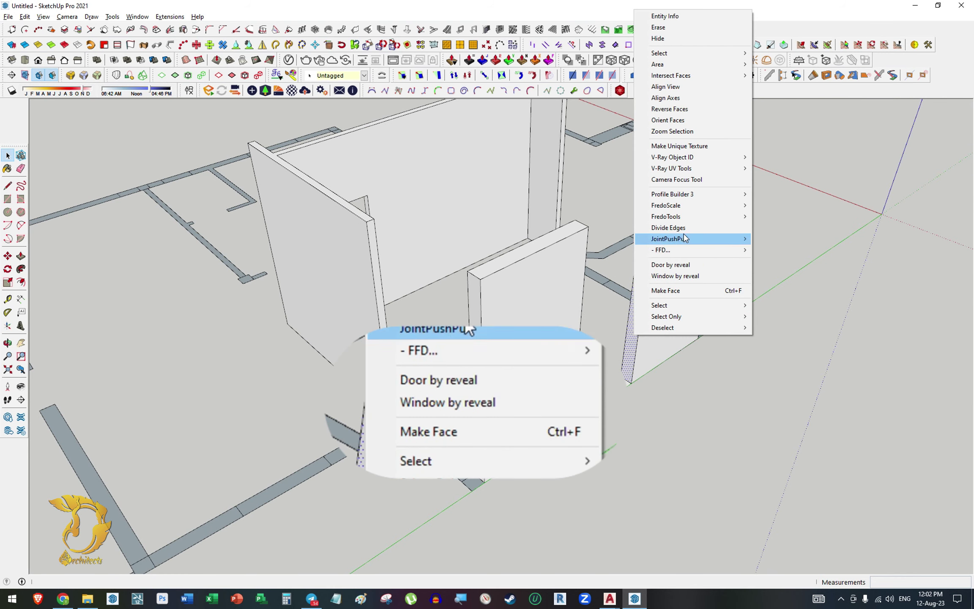
pyautogui.click(701, 280)
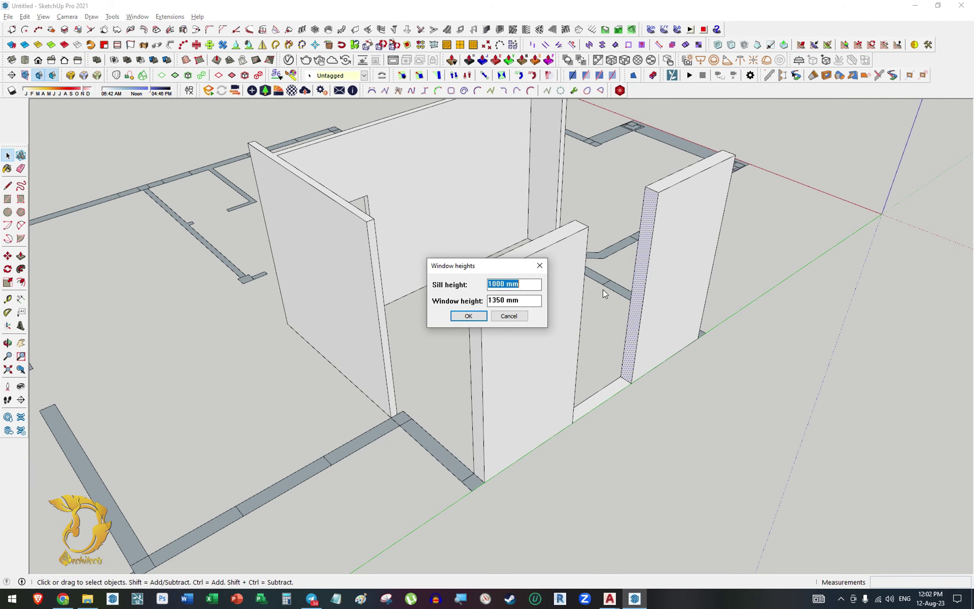
pyautogui.moveTo(459, 277); pyautogui.dragTo(753, 301)
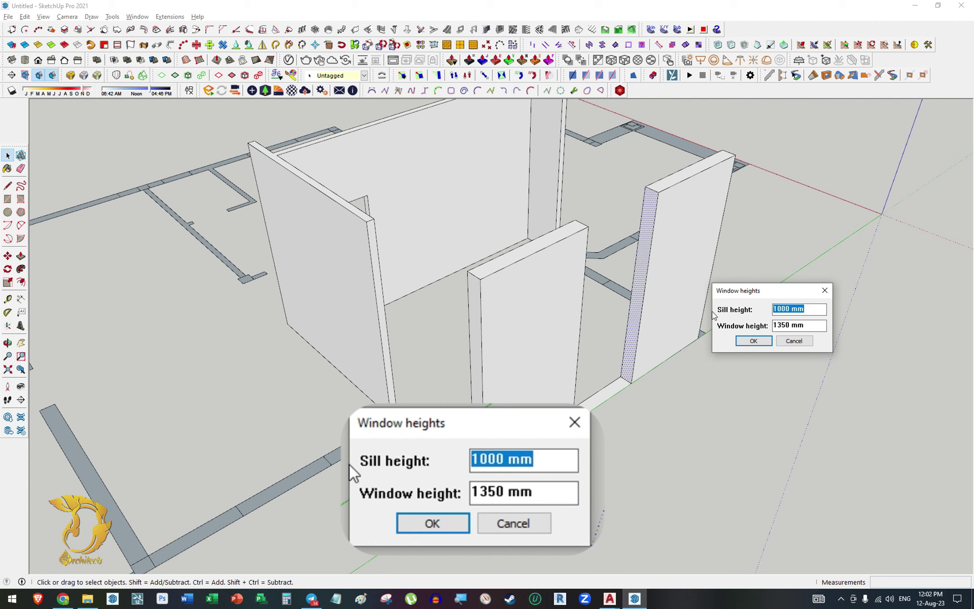
pyautogui.press('Tab')
pyautogui.write('12')
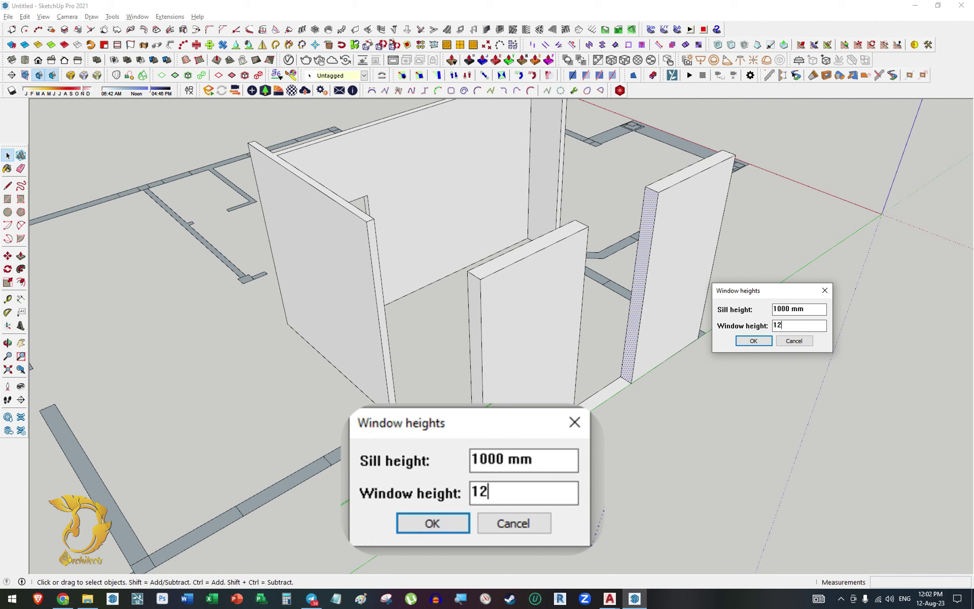
pyautogui.write('00')
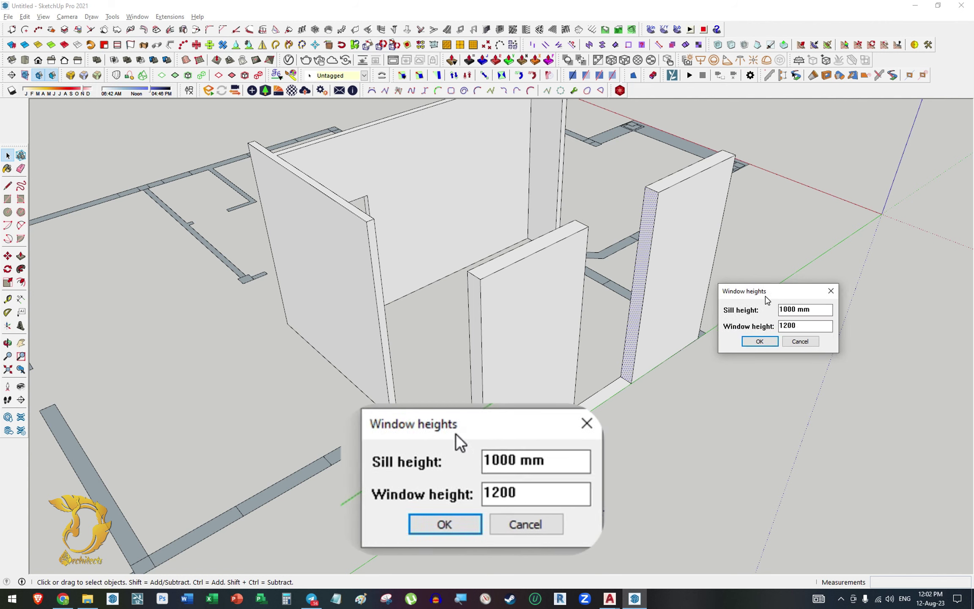
# Cut the window, draw lines along its left edge to the wall base, and delete the filling face.
pyautogui.click(764, 346)
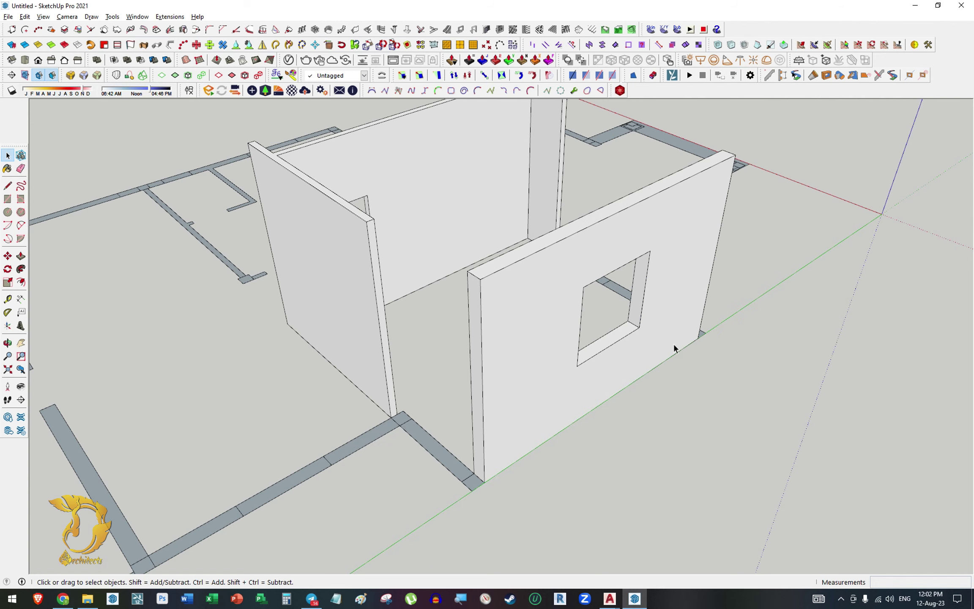
pyautogui.moveTo(674, 343)
pyautogui.mouseDown(button='middle')
pyautogui.moveTo(394, 320)
pyautogui.moveTo(404, 336)
pyautogui.moveTo(329, 332)
pyautogui.mouseUp(button='middle')
pyautogui.press('space')
pyautogui.scroll(3, 360, 370)
pyautogui.press('l')
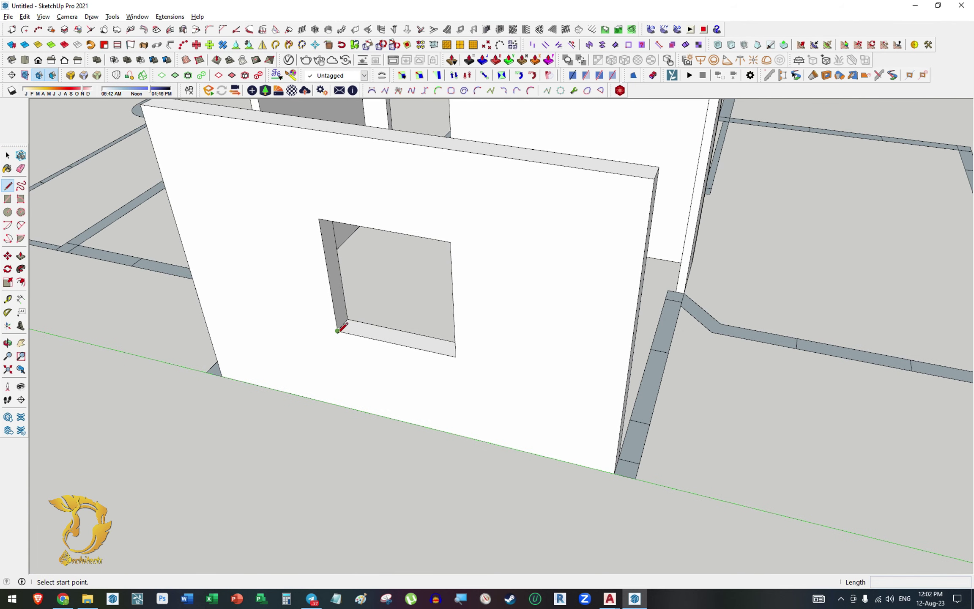
pyautogui.click(338, 330)
pyautogui.click(350, 407)
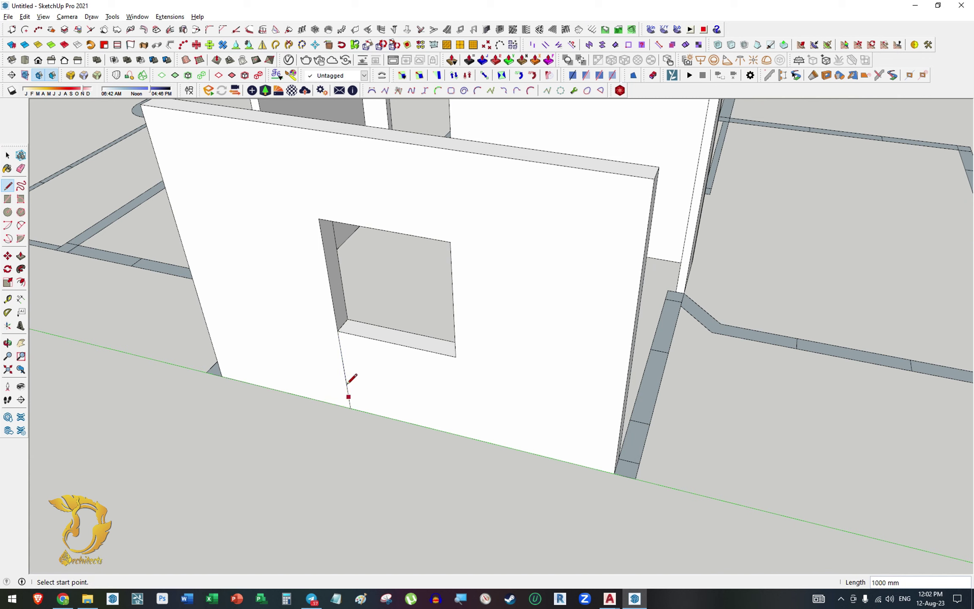
pyautogui.click(337, 330)
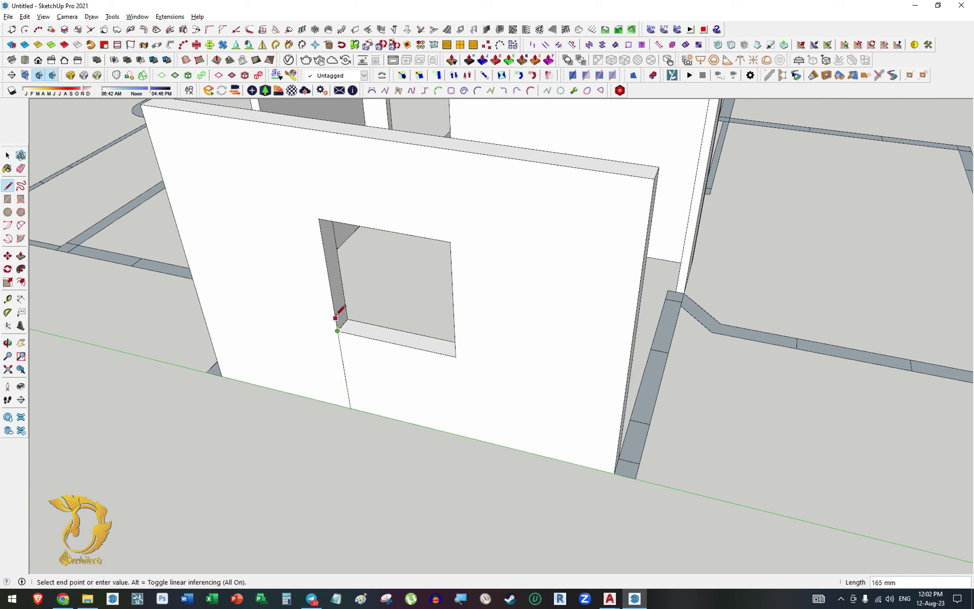
pyautogui.click(319, 219)
pyautogui.press('space')
pyautogui.click(380, 266)
pyautogui.press('Delete')
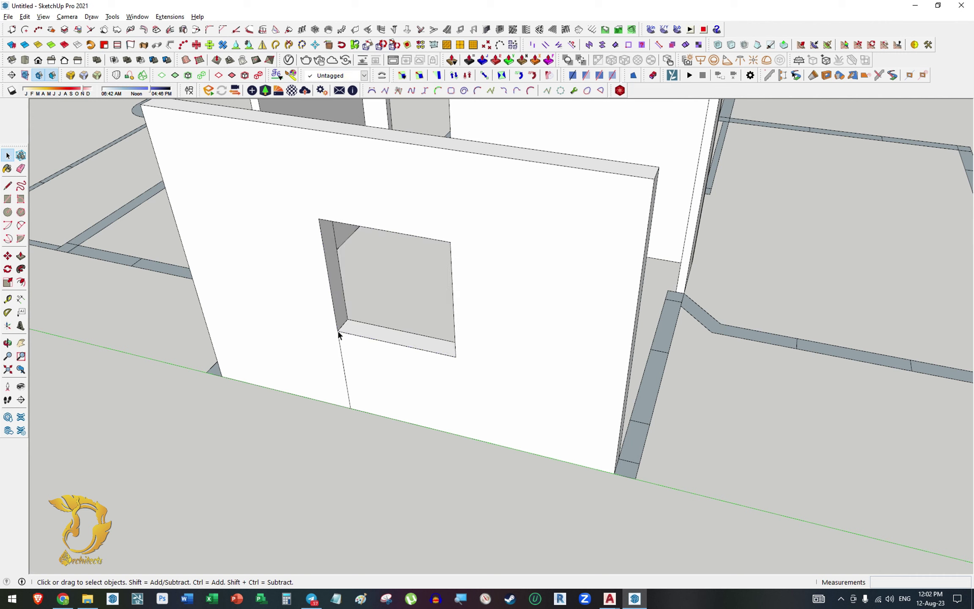
# Dimension the window's 1200 mm height and the 1000 mm sill above the wall base.
pyautogui.click(21, 299)
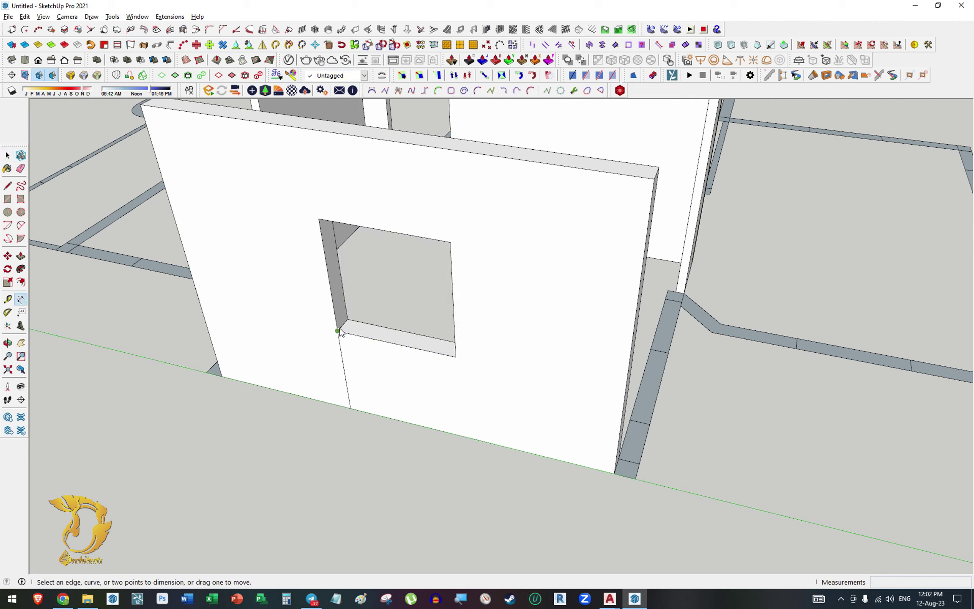
pyautogui.click(337, 331)
pyautogui.click(318, 218)
pyautogui.click(294, 292)
pyautogui.click(350, 408)
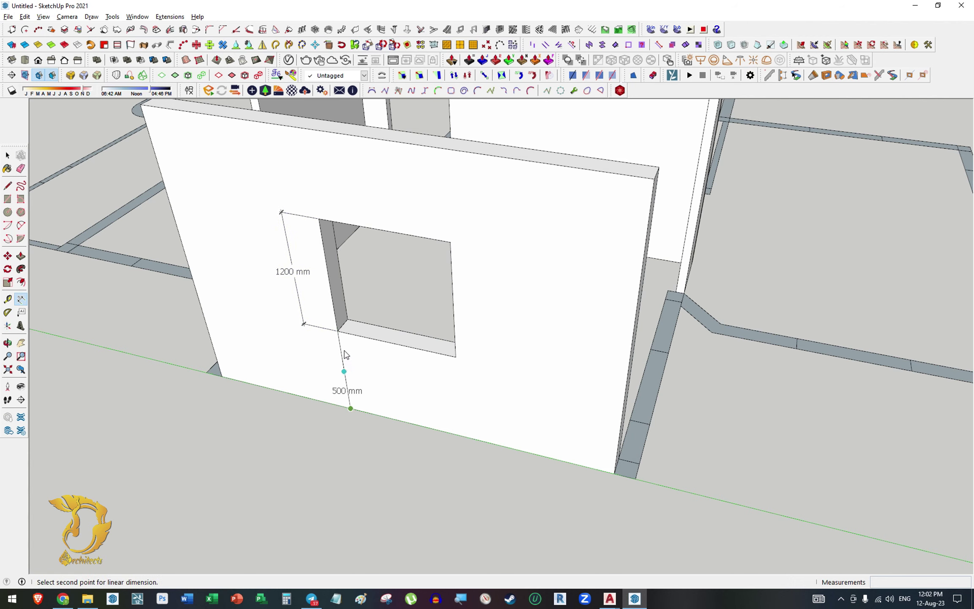
pyautogui.click(338, 331)
pyautogui.press('space')
pyautogui.moveTo(315, 333)
pyautogui.mouseDown(button='middle')
pyautogui.moveTo(438, 409)
pyautogui.moveTo(454, 404)
pyautogui.mouseUp(button='middle')
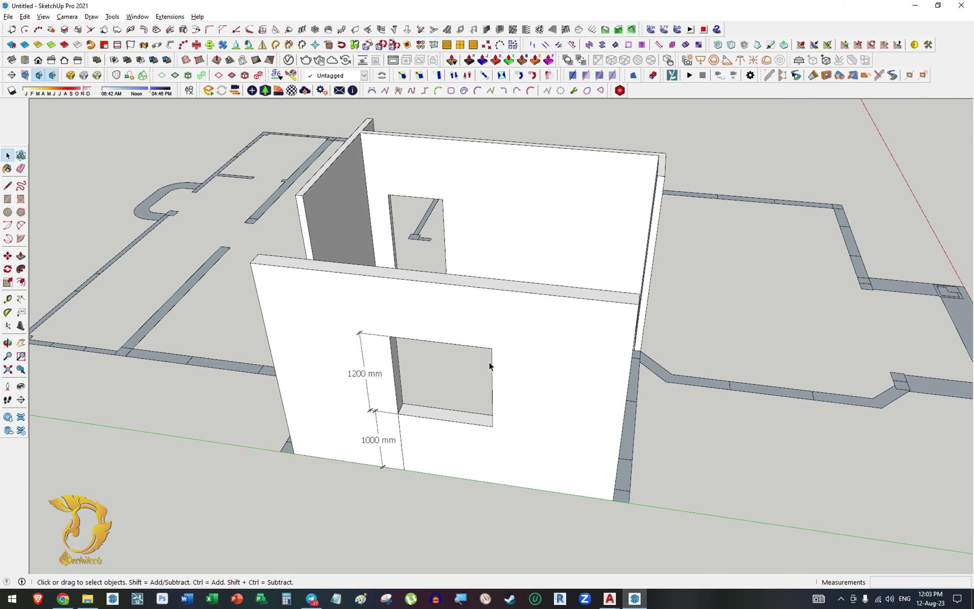